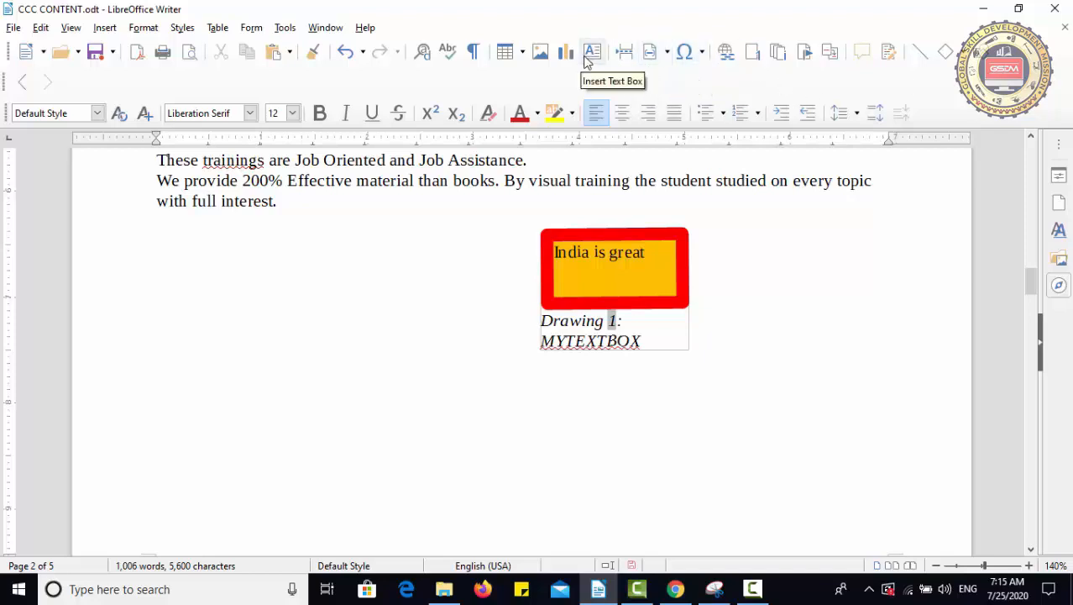
Step: Insert the copyright sign © on an empty line below the captioned text box
{"action": "left_click", "coordinate": [218, 321]}
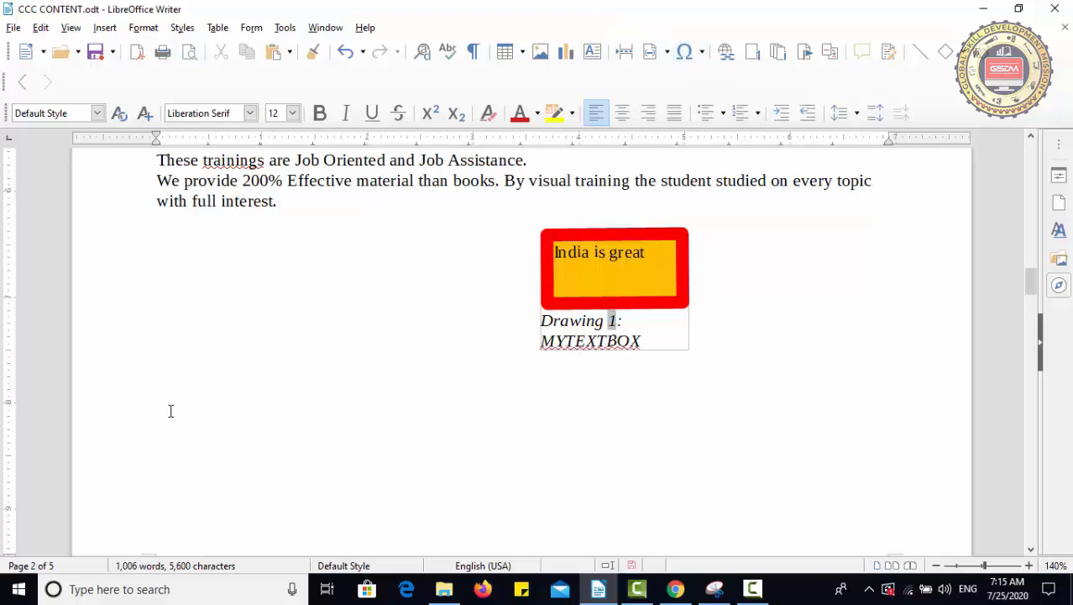
{"action": "left_click", "coordinate": [685, 52]}
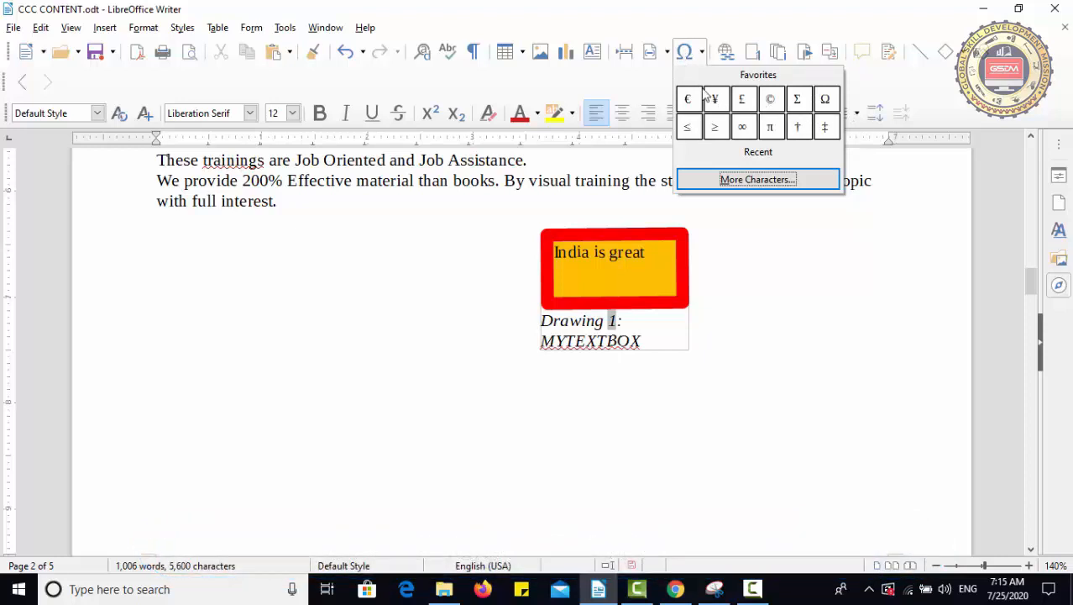
{"action": "left_click", "coordinate": [771, 101]}
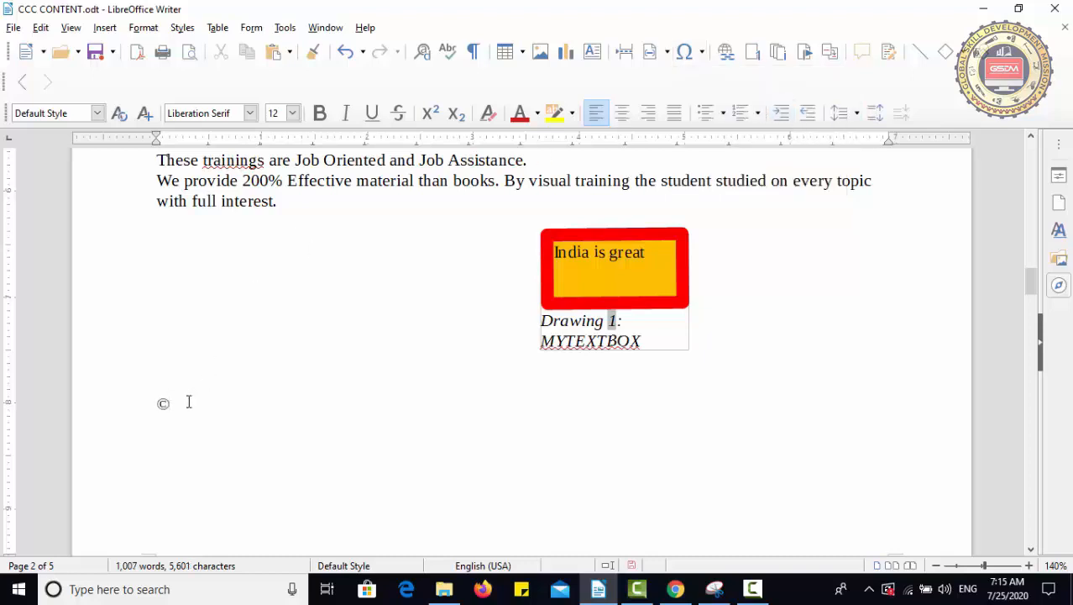
Step: Format the inserted © sign as bold with a font size of 14
{"action": "left_click_drag", "start_coordinate": [179, 401], "coordinate": [154, 403]}
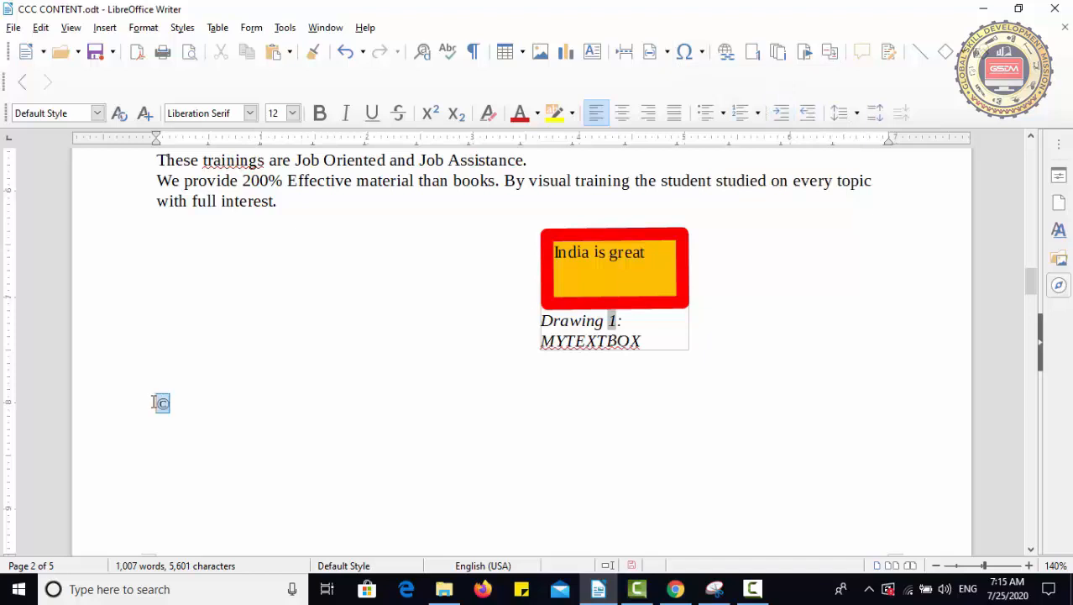
{"action": "left_click", "coordinate": [319, 113]}
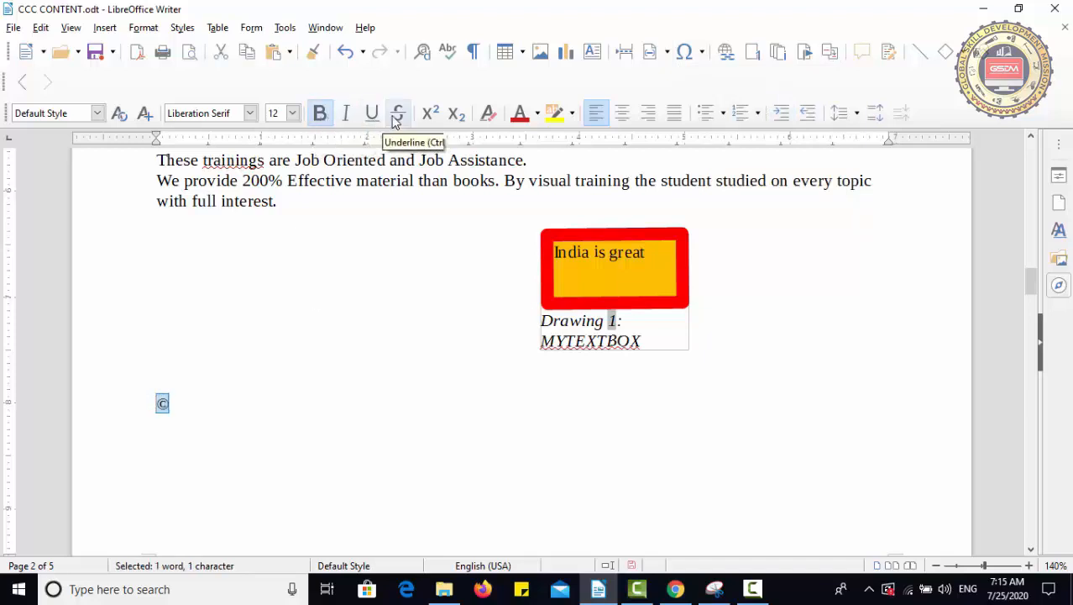
{"action": "left_click", "coordinate": [293, 112]}
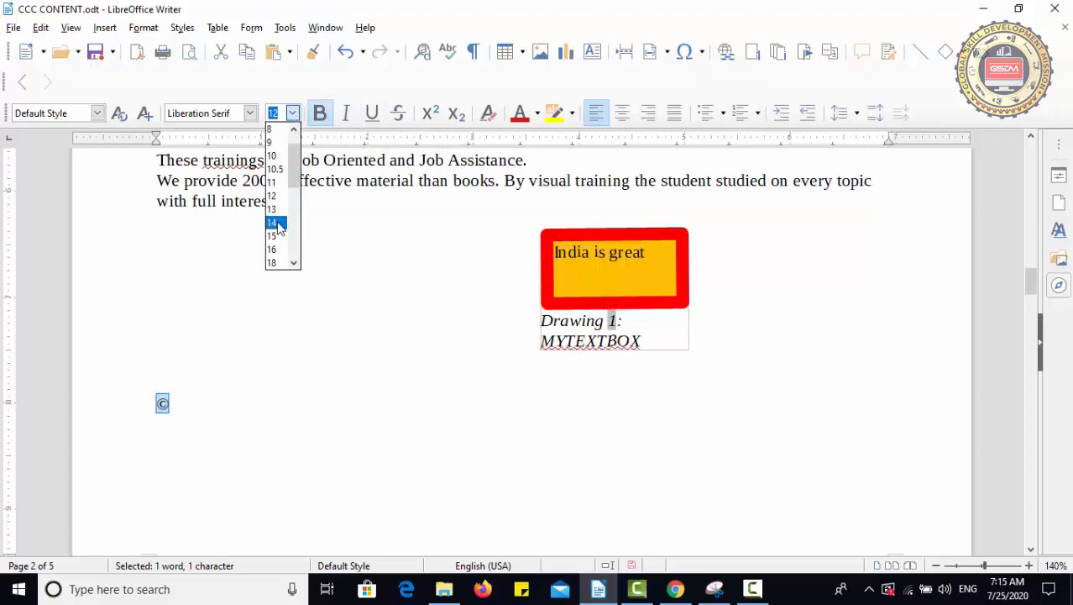
{"action": "left_click", "coordinate": [273, 221]}
{"action": "left_click", "coordinate": [155, 470]}
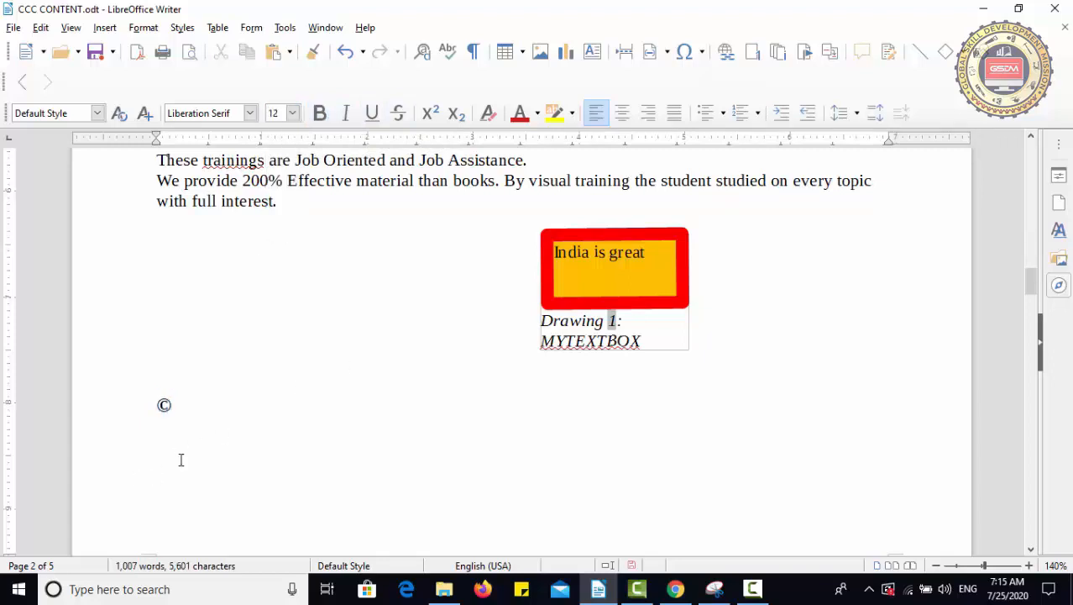
Step: Open the full special character set for the line below the © sign and preview a few Latin Extended-B characters
{"action": "left_click", "coordinate": [189, 451]}
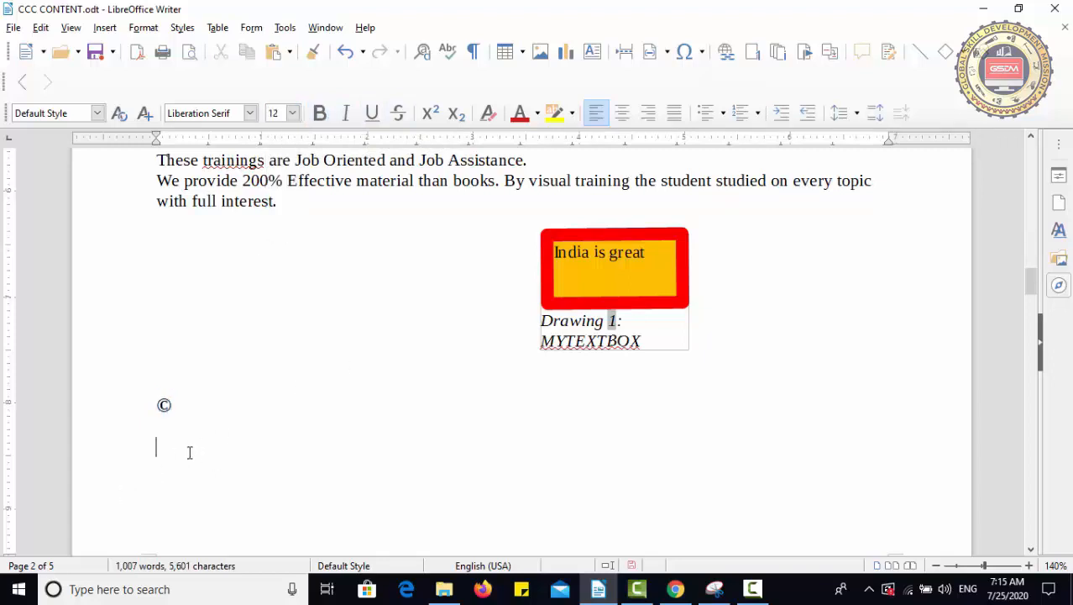
{"action": "left_click", "coordinate": [703, 56]}
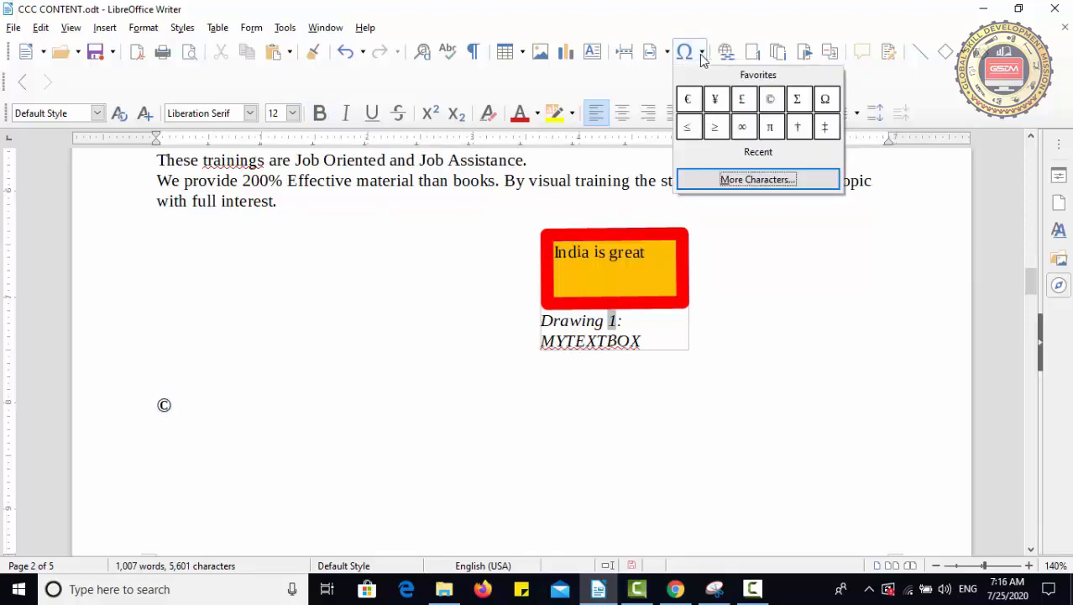
{"action": "left_click", "coordinate": [747, 180]}
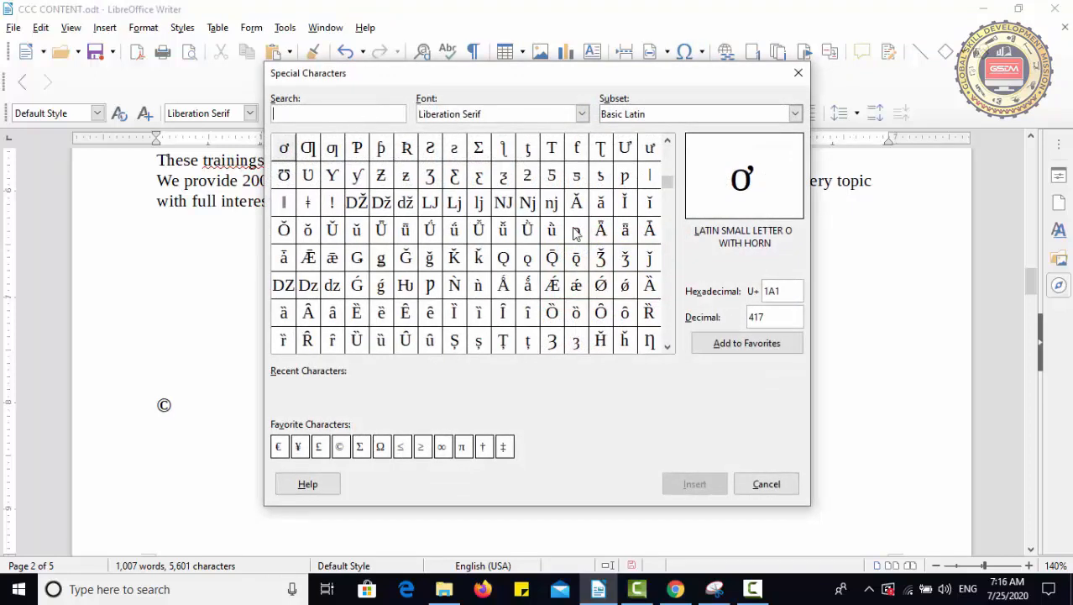
{"action": "left_click", "coordinate": [528, 229]}
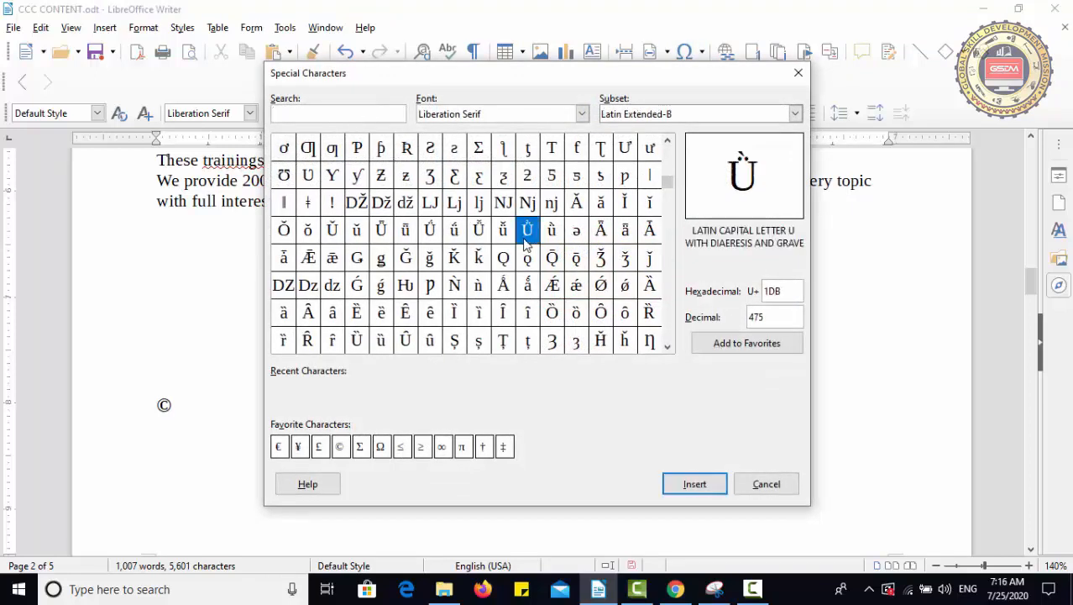
{"action": "left_click", "coordinate": [391, 209]}
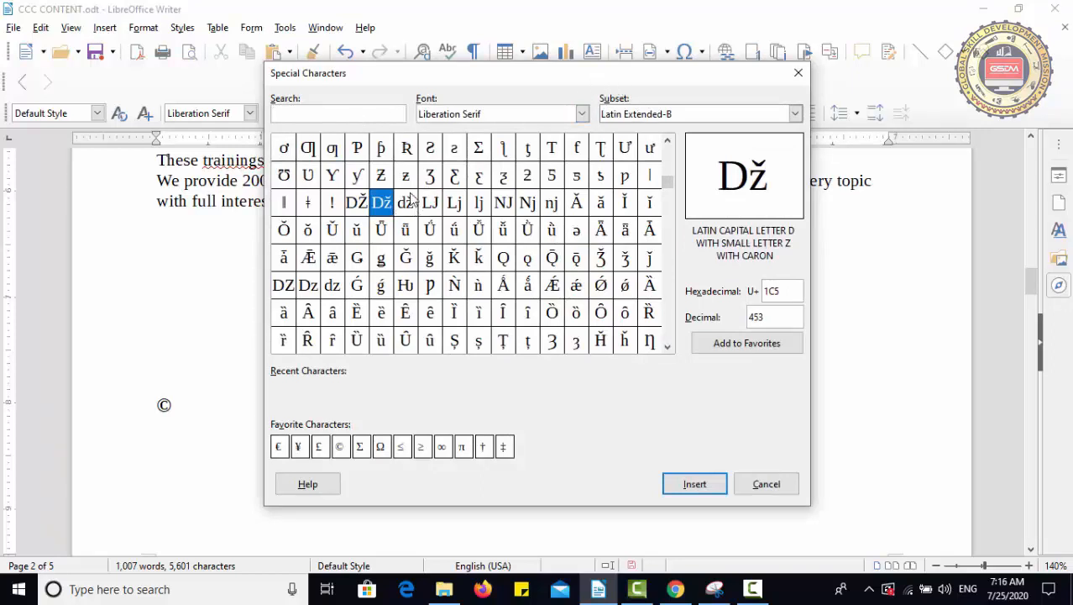
{"action": "left_click", "coordinate": [488, 209]}
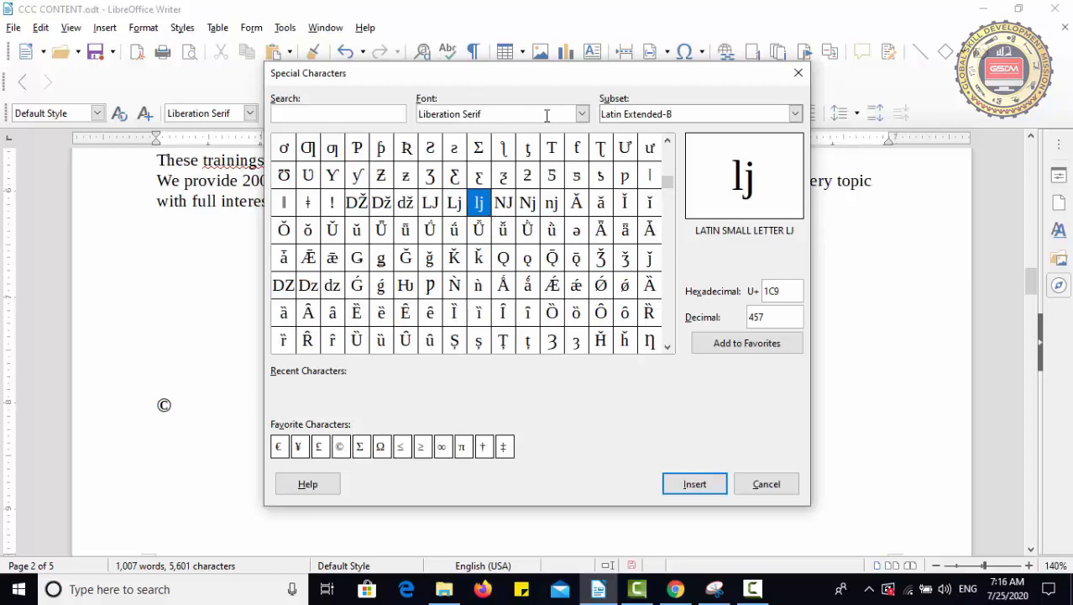
Step: Try the Magneto and Microsoft New Tai Lue fonts for the special character set
{"action": "left_click", "coordinate": [581, 115]}
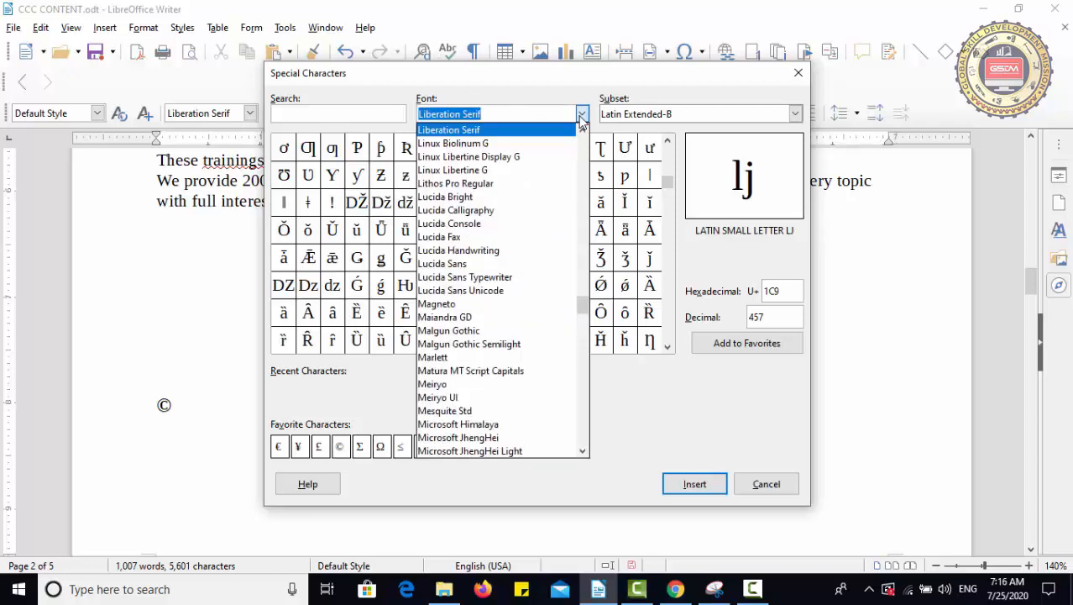
{"action": "left_click", "coordinate": [436, 200]}
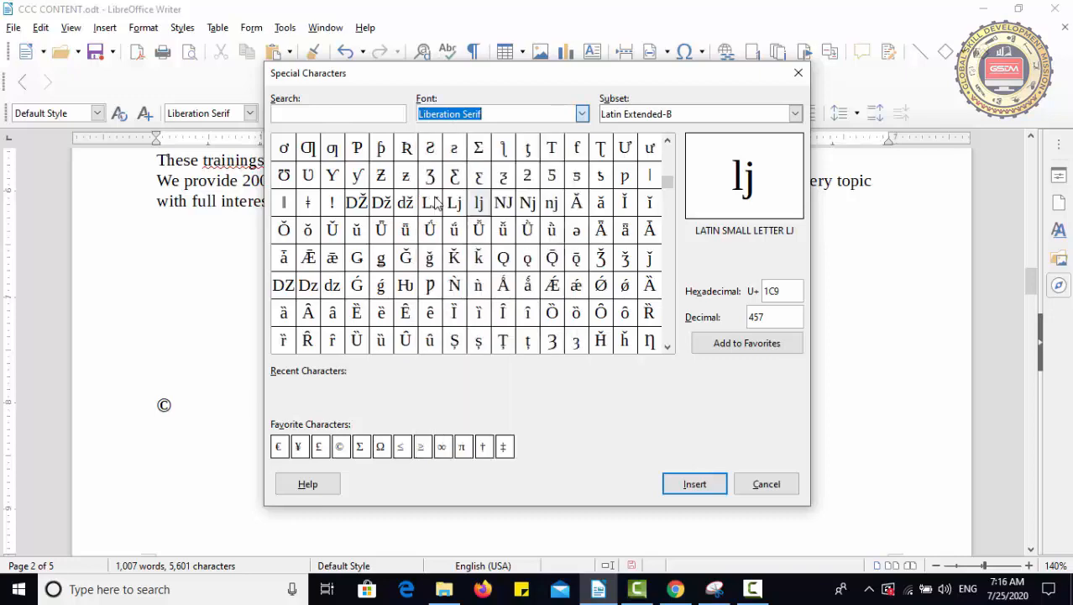
{"action": "left_click", "coordinate": [582, 115]}
{"action": "left_click", "coordinate": [523, 237]}
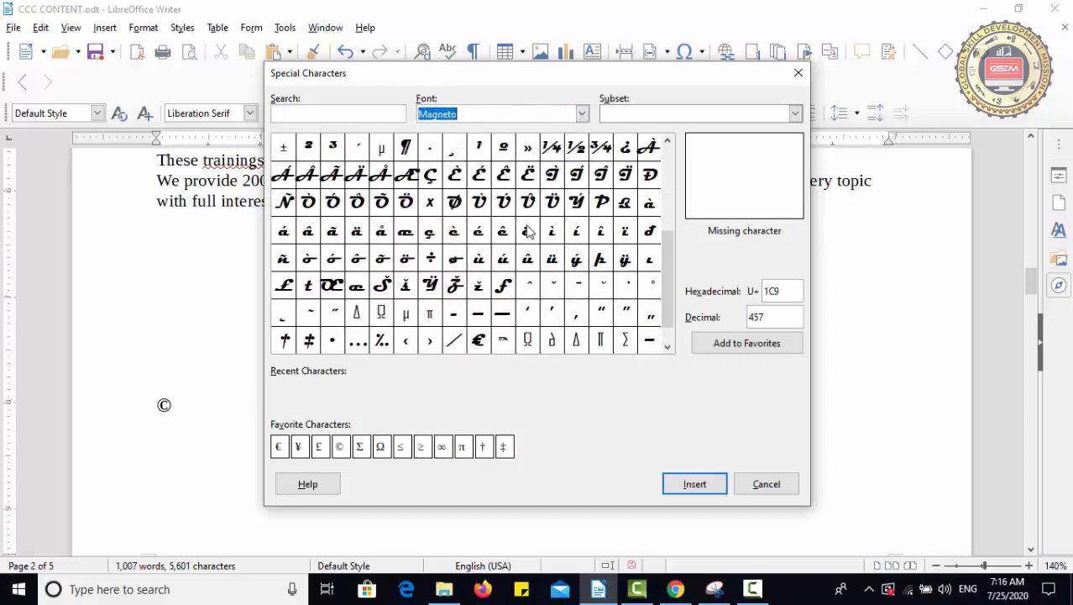
{"action": "left_click", "coordinate": [580, 115]}
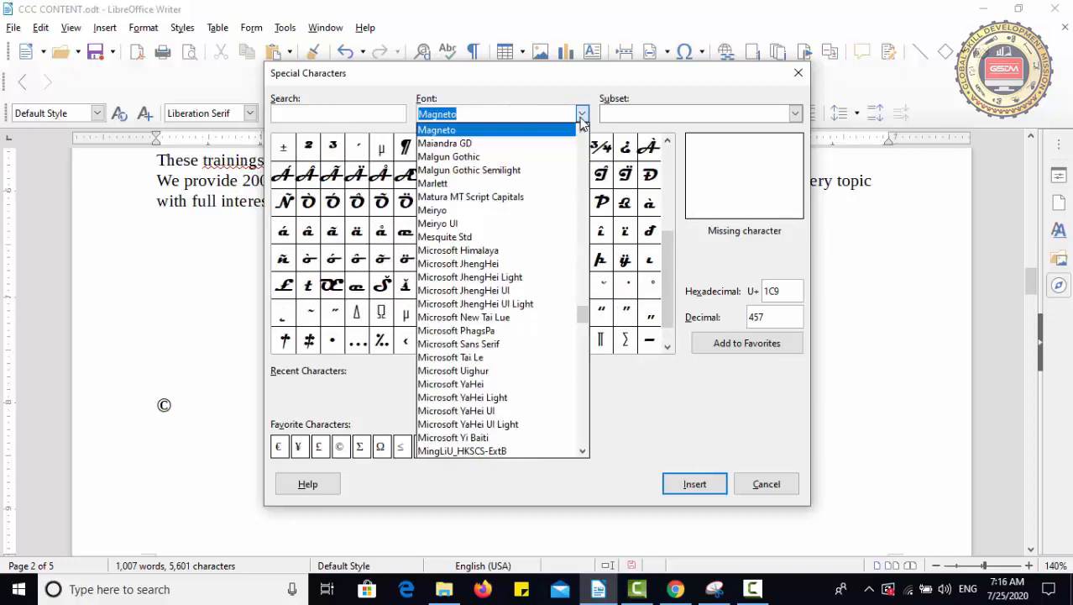
{"action": "left_click", "coordinate": [520, 312]}
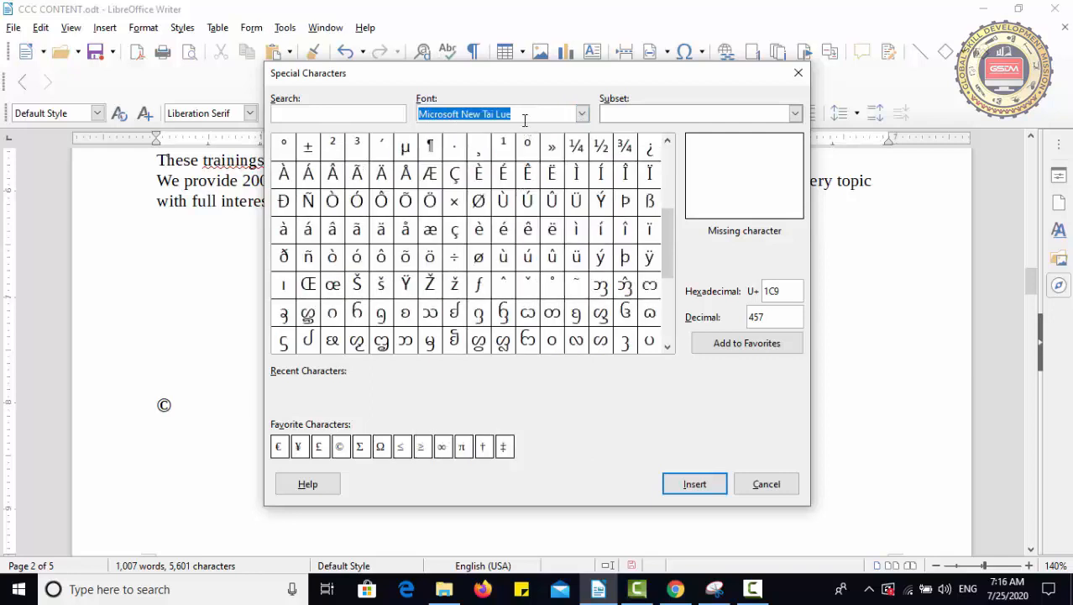
Step: Set the special character font to Wingdings and insert the Om symbol (ॐ)
{"action": "type", "text": "Wi"}
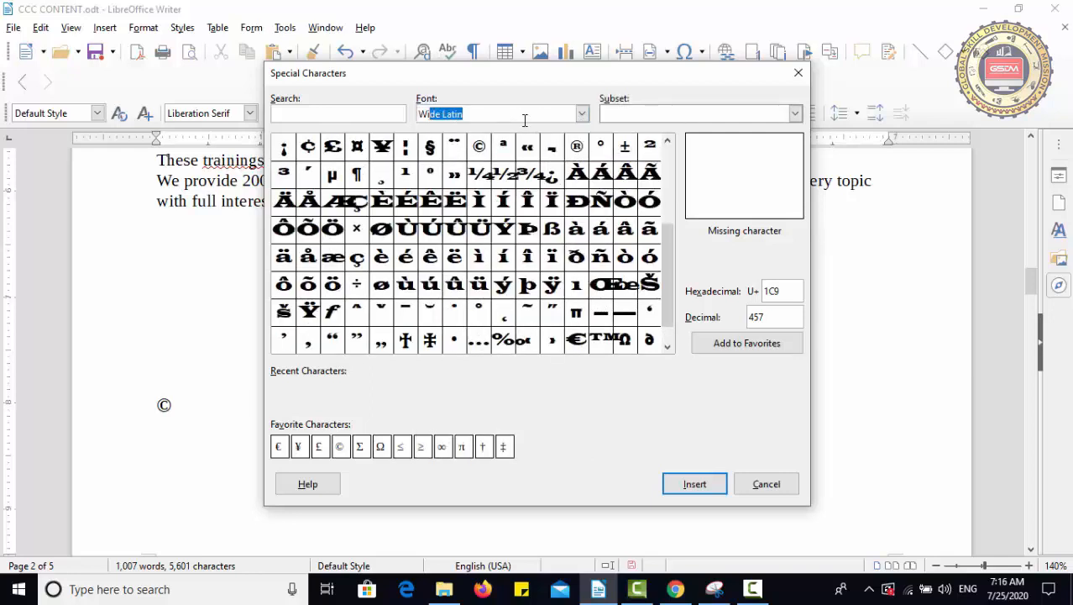
{"action": "key", "text": "BackSpace"}
{"action": "key", "text": "BackSpace"}
{"action": "type", "text": "ing"}
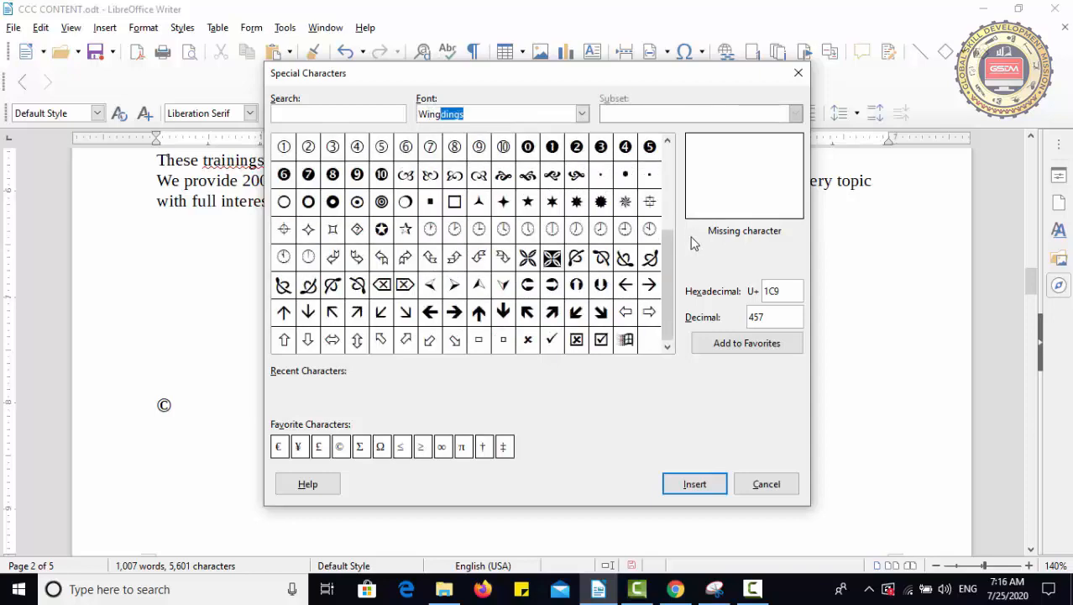
{"action": "left_click", "coordinate": [602, 257]}
{"action": "left_click_drag", "start_coordinate": [672, 216], "coordinate": [666, 267]}
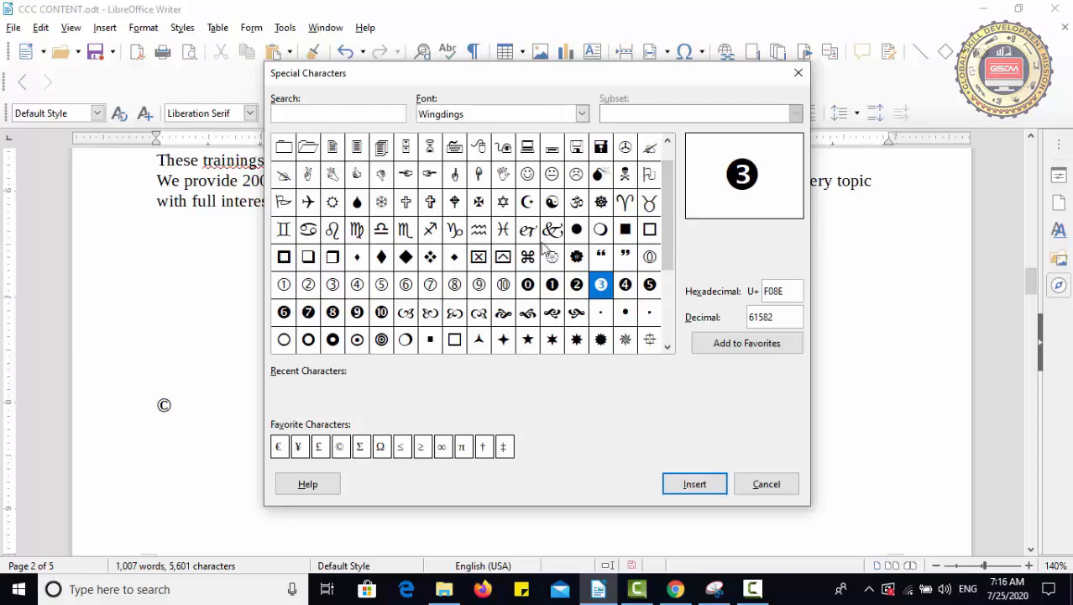
{"action": "left_click", "coordinate": [571, 208]}
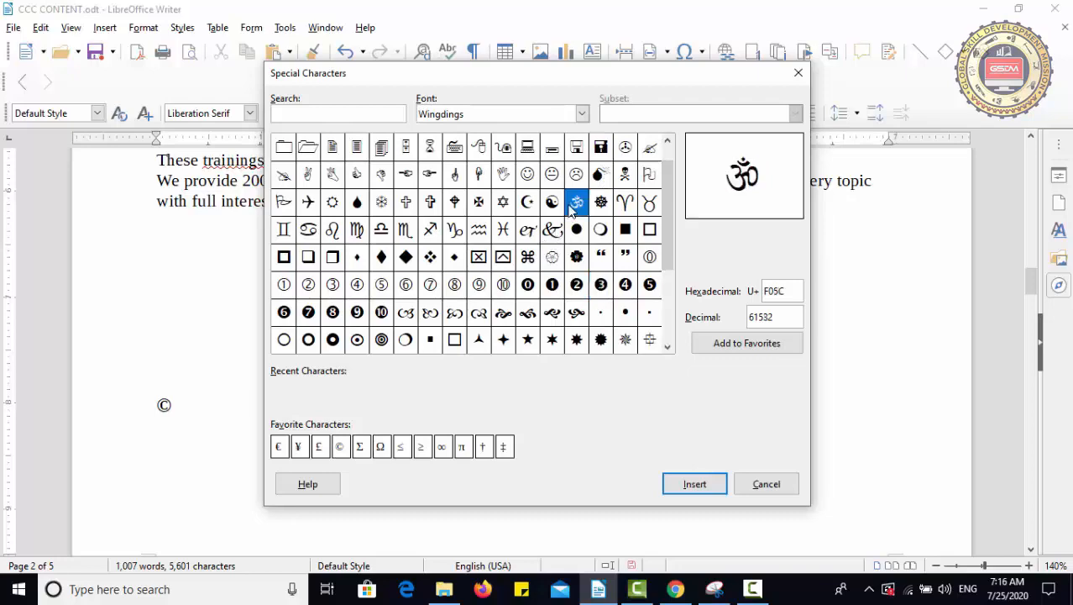
{"action": "left_click", "coordinate": [712, 492]}
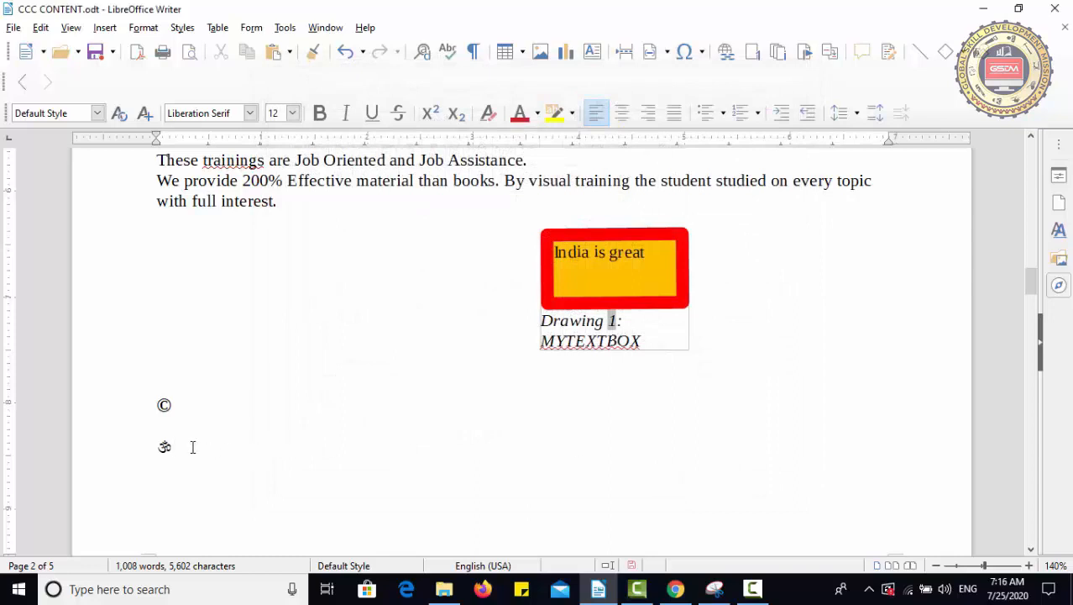
Step: Format the Om symbol as bold, font size 18, with the standard Red font color
{"action": "left_click_drag", "start_coordinate": [192, 448], "coordinate": [148, 448]}
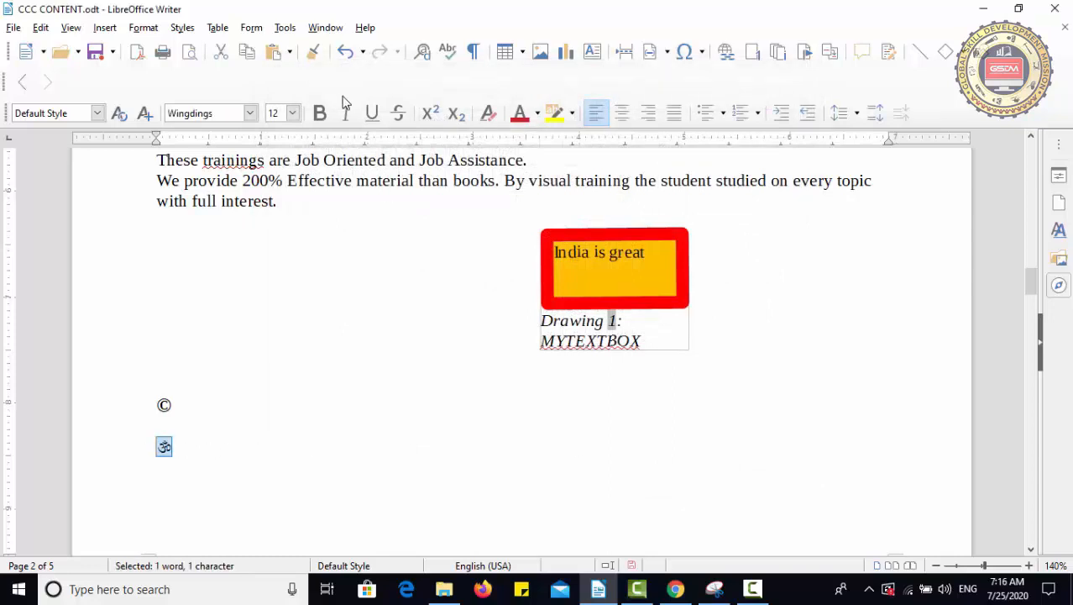
{"action": "left_click", "coordinate": [319, 112]}
{"action": "left_click", "coordinate": [292, 112]}
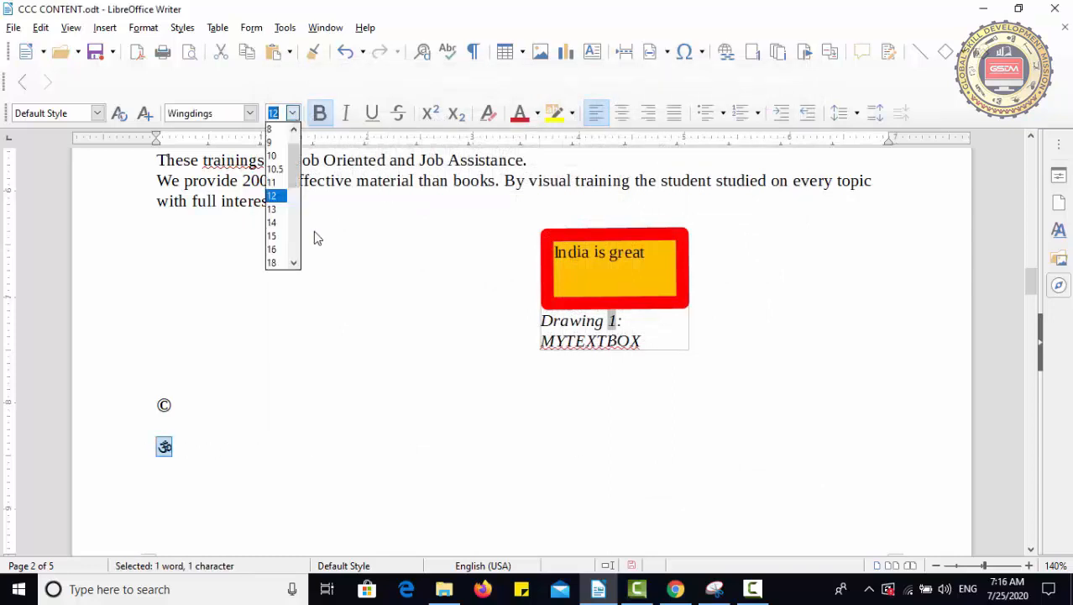
{"action": "left_click", "coordinate": [279, 263]}
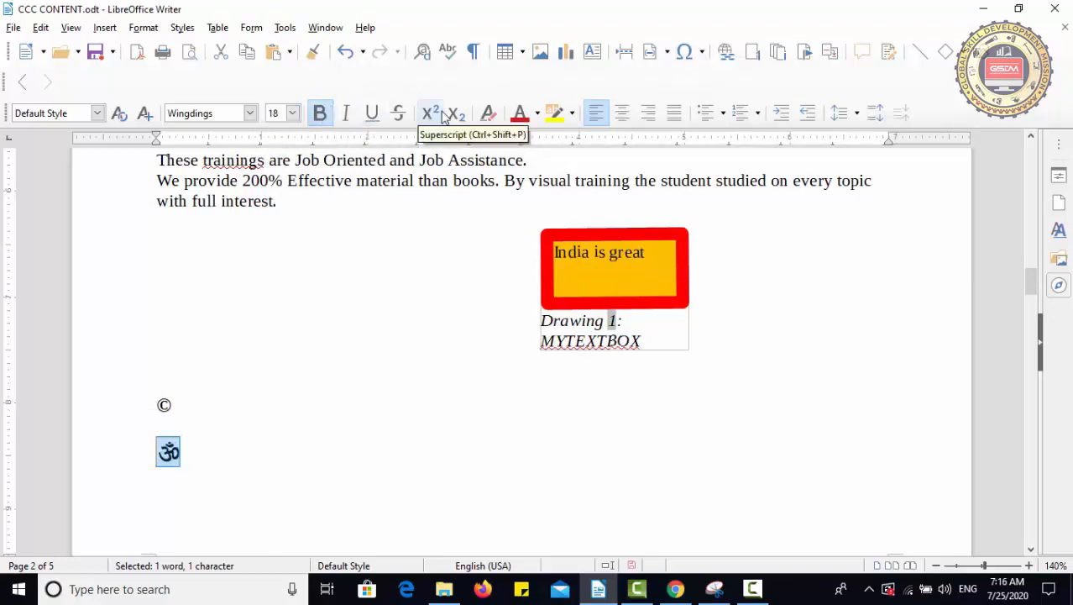
{"action": "left_click", "coordinate": [538, 118]}
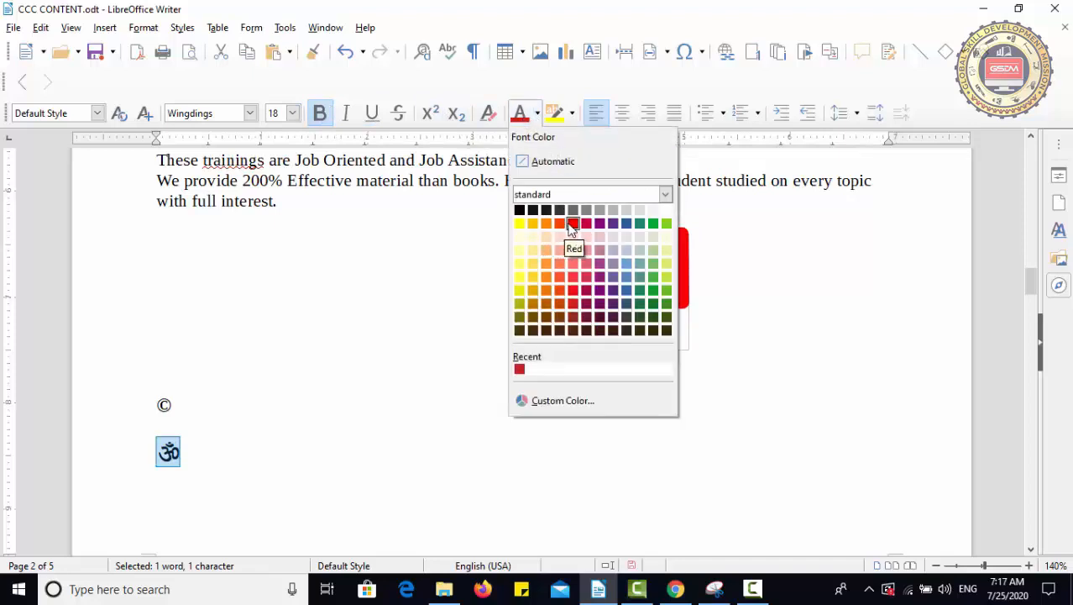
{"action": "left_click", "coordinate": [572, 223]}
{"action": "left_click", "coordinate": [365, 470]}
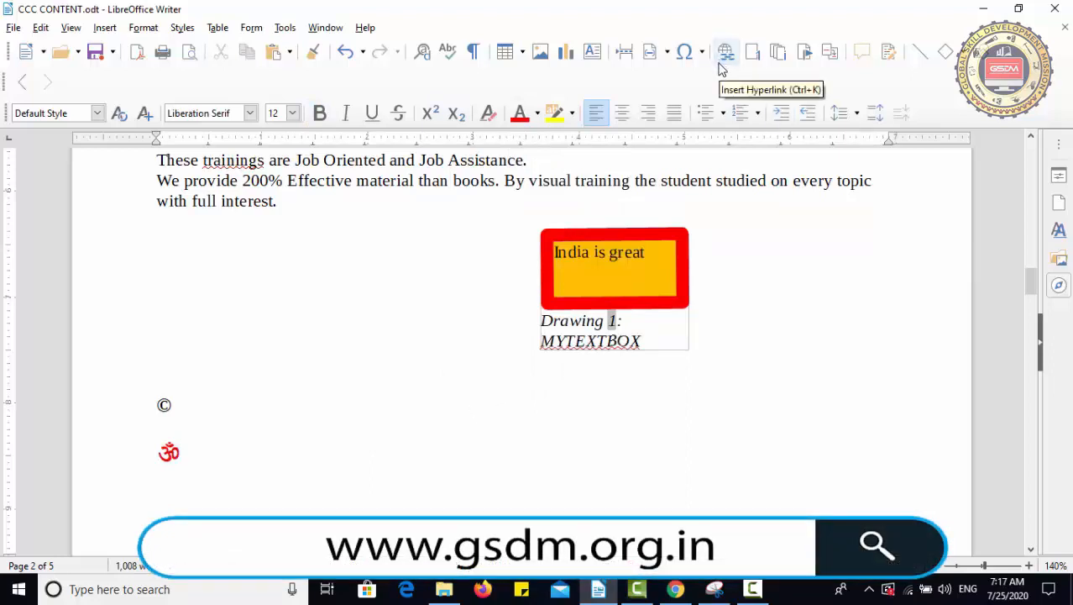
{"action": "left_click", "coordinate": [543, 451]}
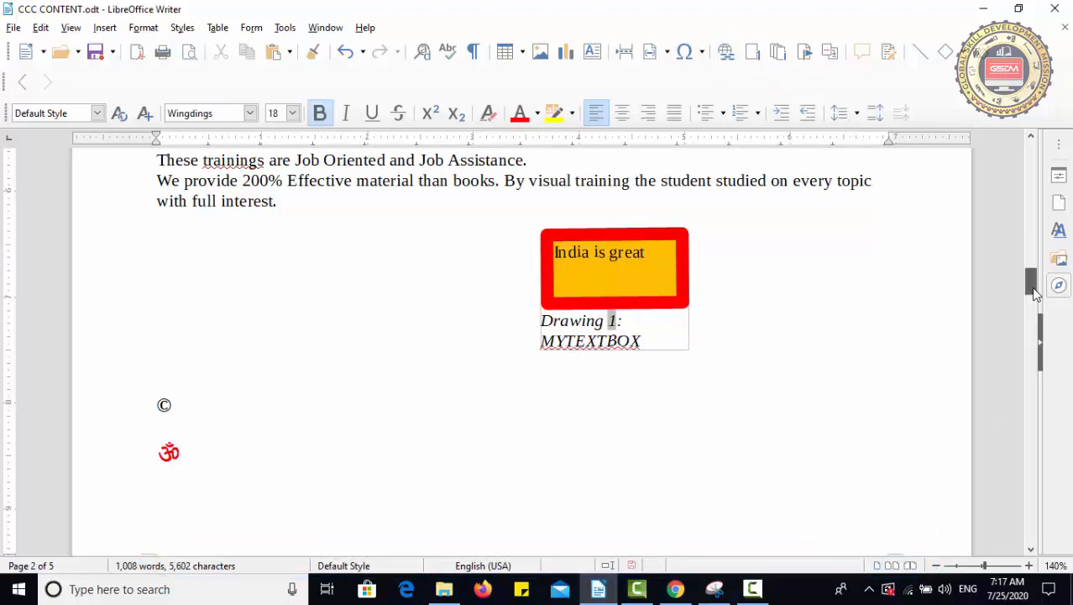
{"action": "left_click_drag", "start_coordinate": [1035, 288], "coordinate": [1031, 502]}
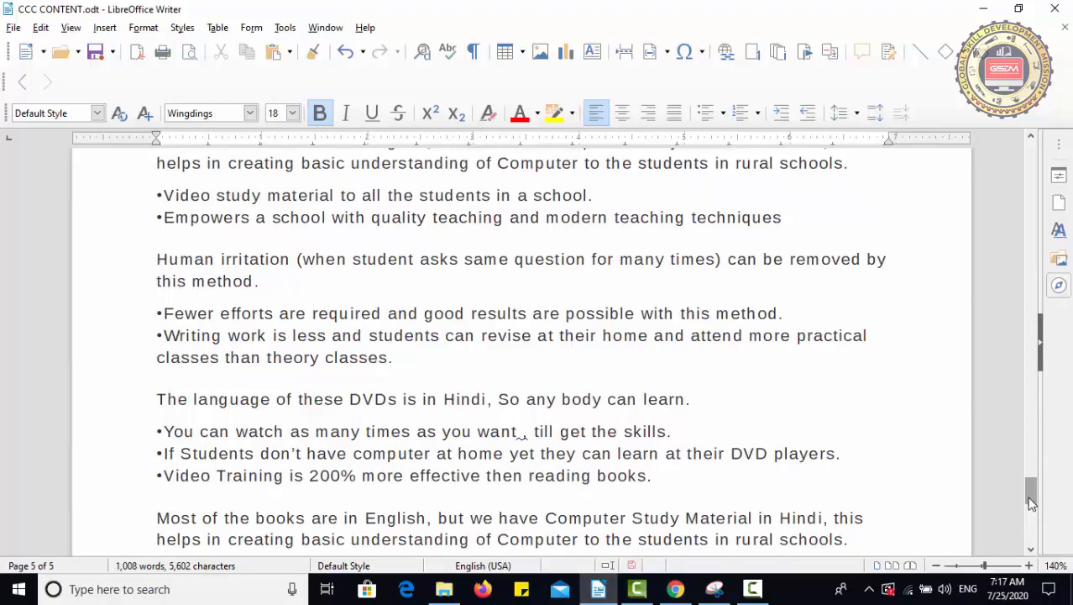
{"action": "mouse_move", "coordinate": [1031, 501]}
{"action": "left_mouse_down"}
{"action": "mouse_move", "coordinate": [1036, 464]}
{"action": "mouse_move", "coordinate": [1040, 495]}
{"action": "left_mouse_up"}
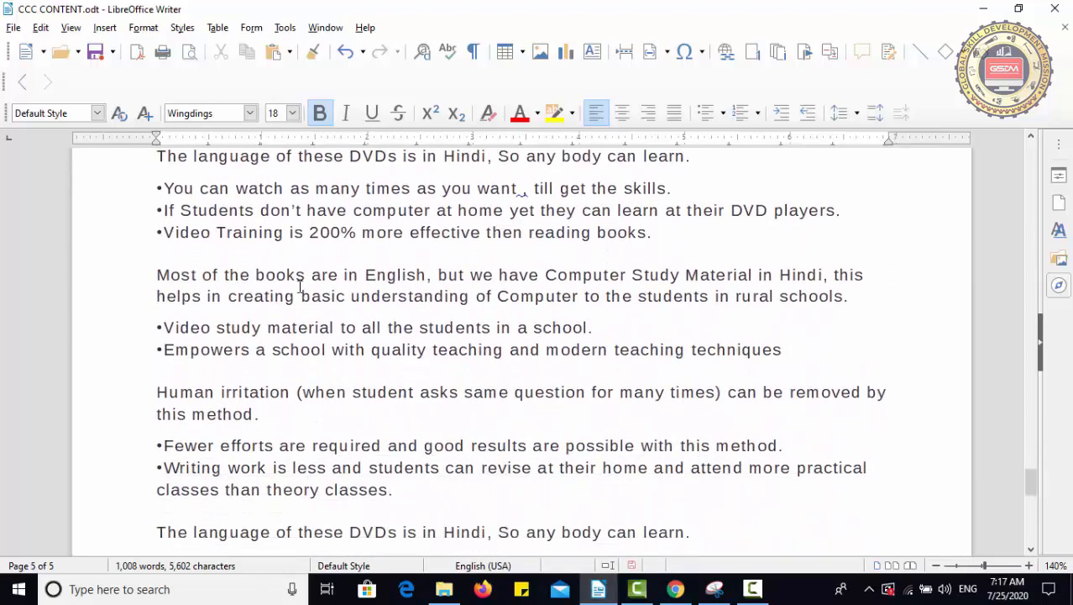
{"action": "left_click_drag", "start_coordinate": [157, 275], "coordinate": [428, 274]}
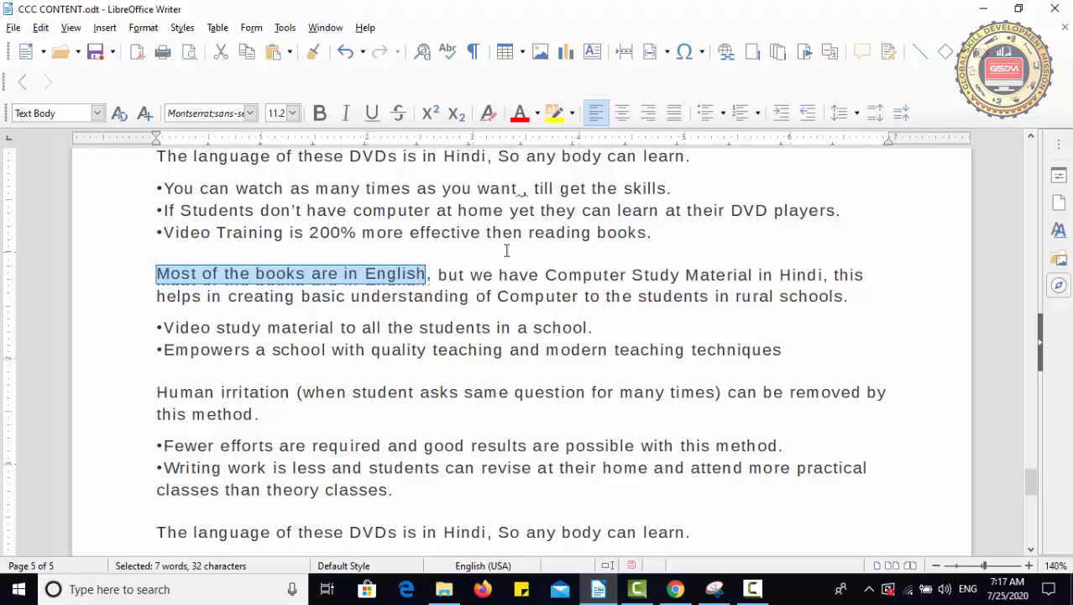
{"action": "left_click", "coordinate": [727, 52]}
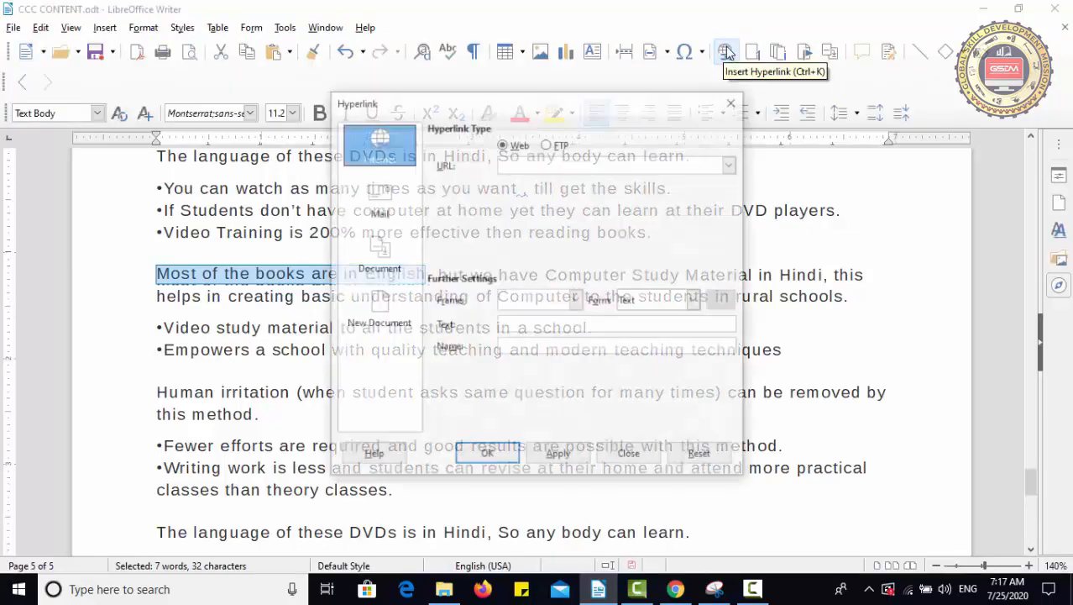
{"action": "left_click_drag", "start_coordinate": [531, 96], "coordinate": [643, 105]}
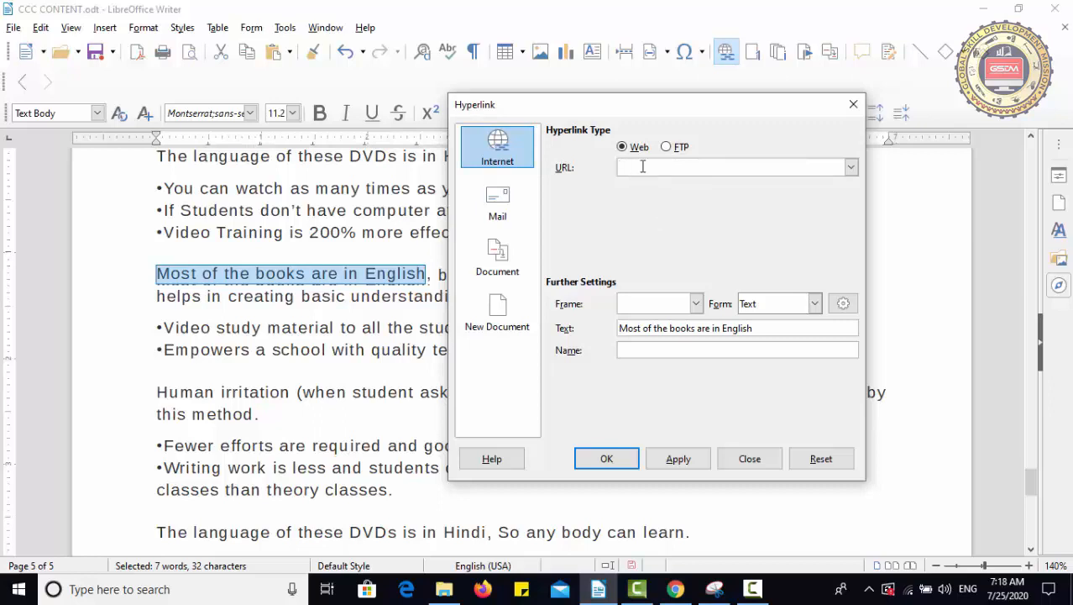
{"action": "type", "text": "www.ISHTWORLD.COM"}
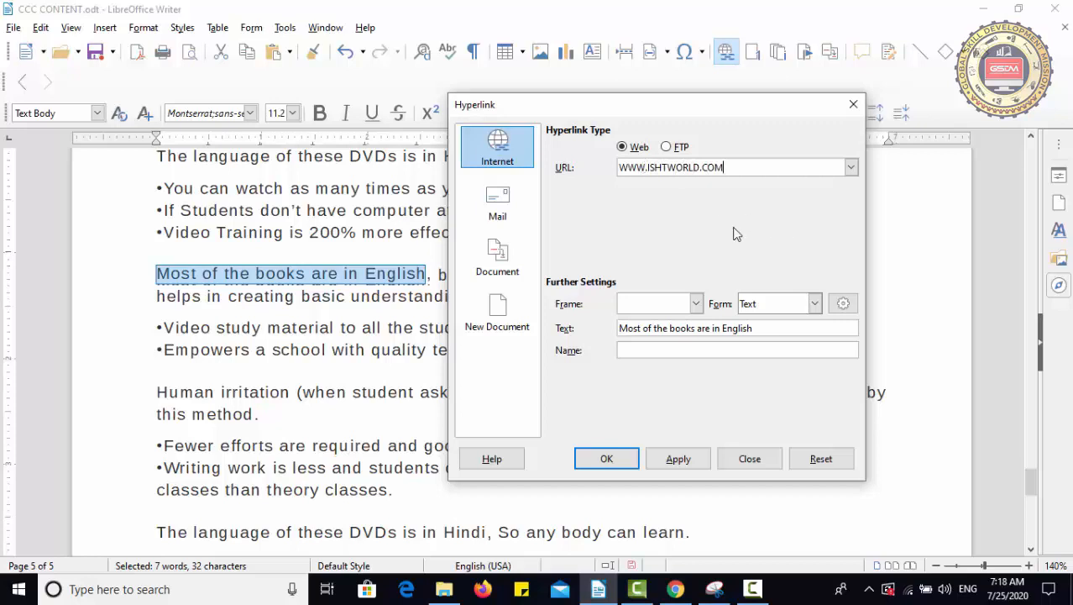
{"action": "left_click", "coordinate": [667, 459]}
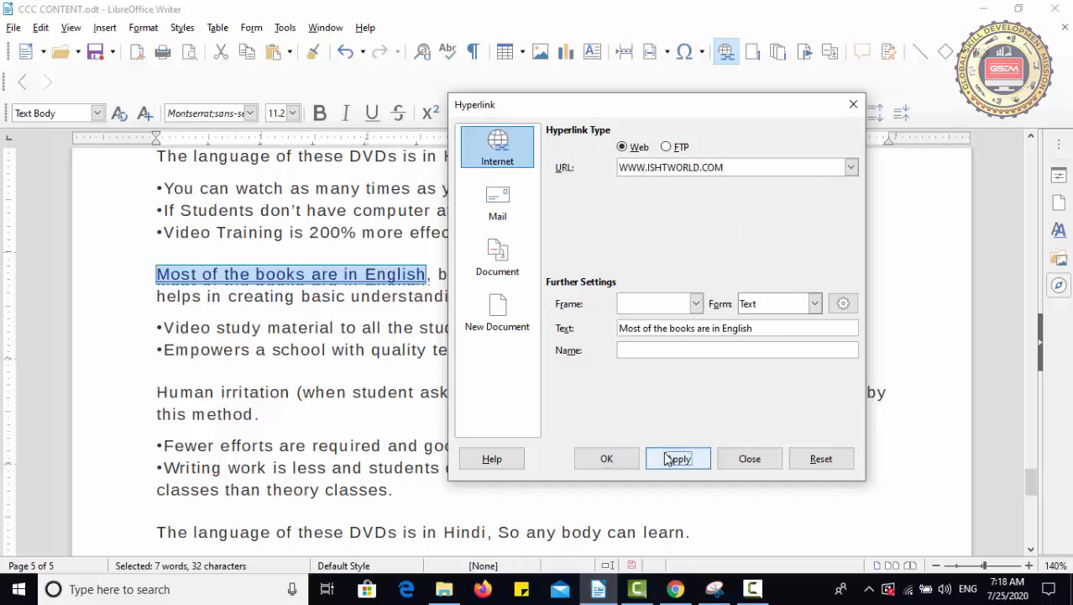
{"action": "left_click", "coordinate": [619, 459]}
Step: Follow the "Most of the books are in English" link to check the website, and close the browser
{"action": "left_click", "coordinate": [531, 336]}
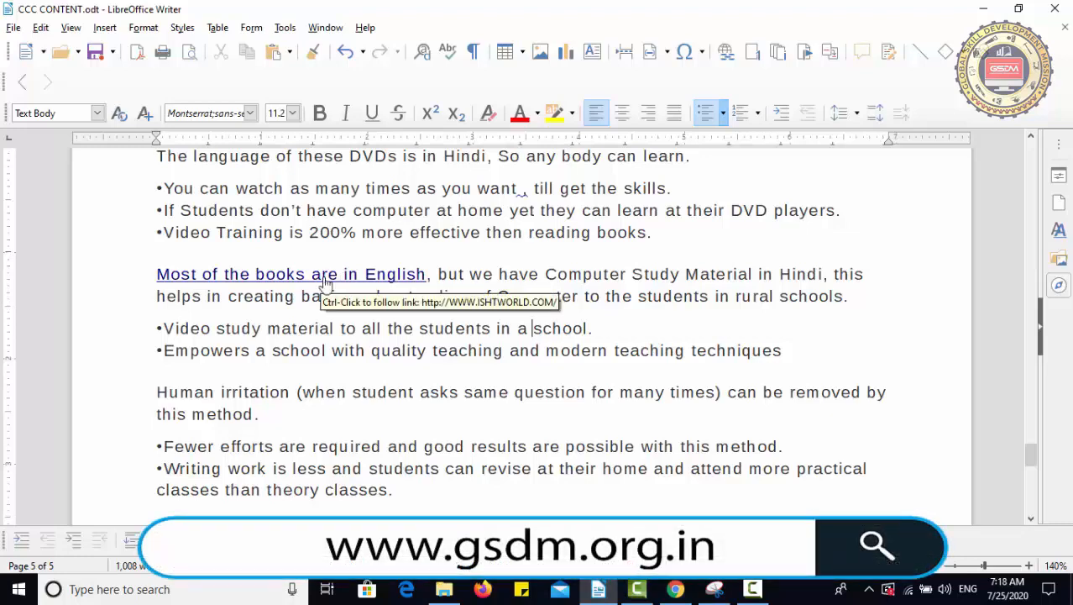
{"action": "left_click", "coordinate": [325, 278], "text": "ctrl"}
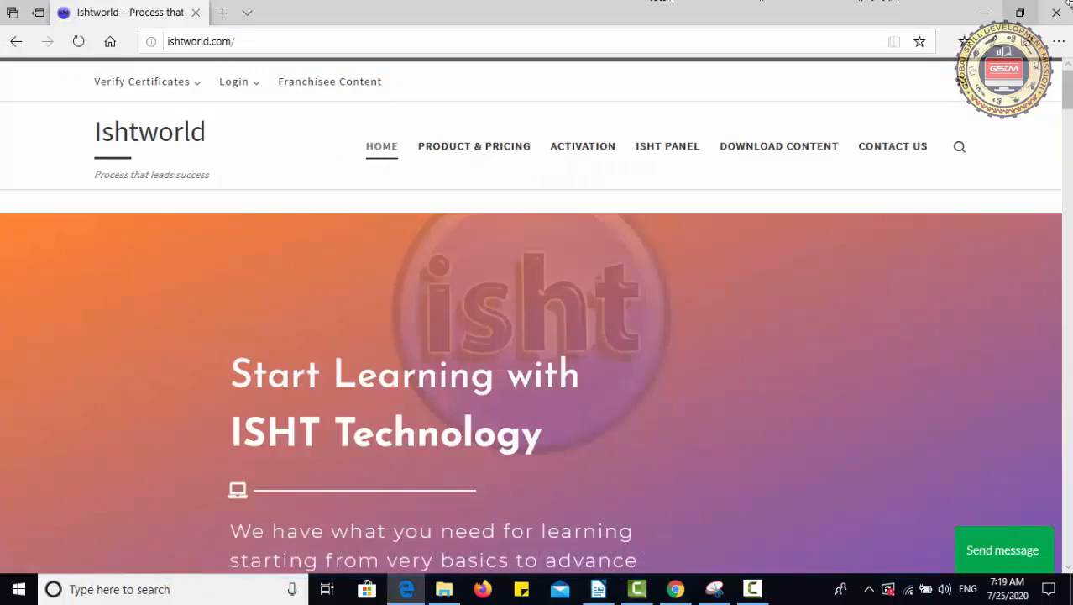
{"action": "left_click", "coordinate": [1058, 13]}
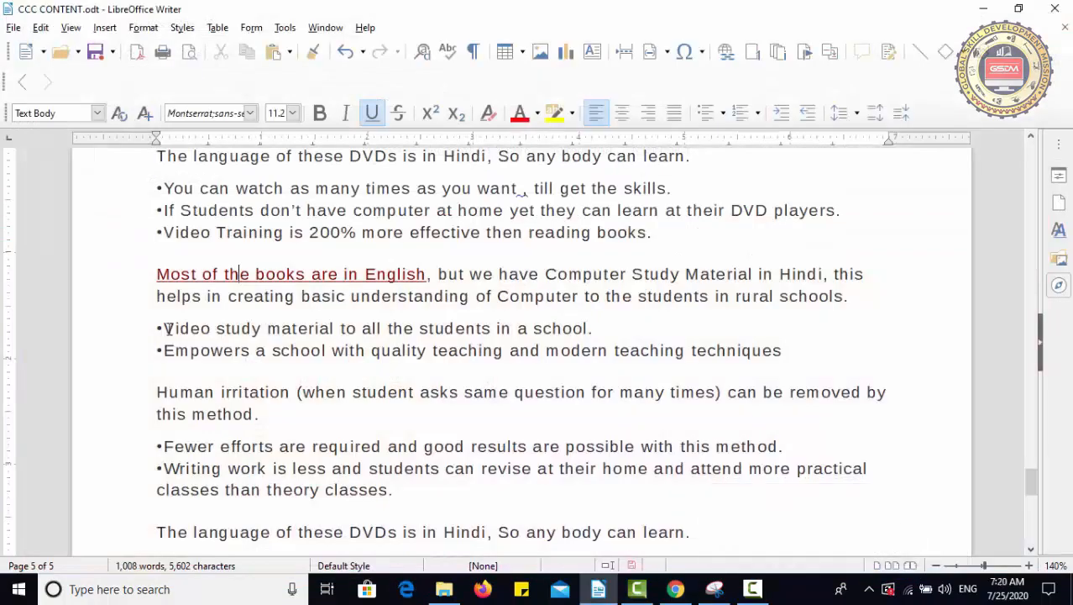
Step: Add a document hyperlink on the phrase "Video study material" pointing to the ishtworld.jpg picture on the Desktop
{"action": "left_click_drag", "start_coordinate": [165, 328], "coordinate": [339, 328]}
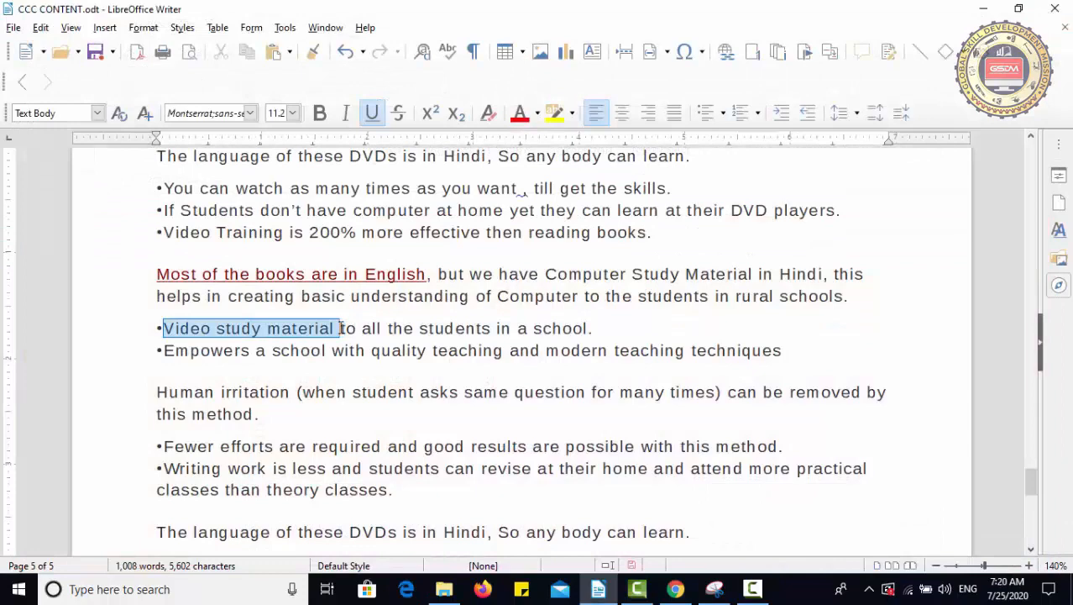
{"action": "left_click", "coordinate": [726, 52]}
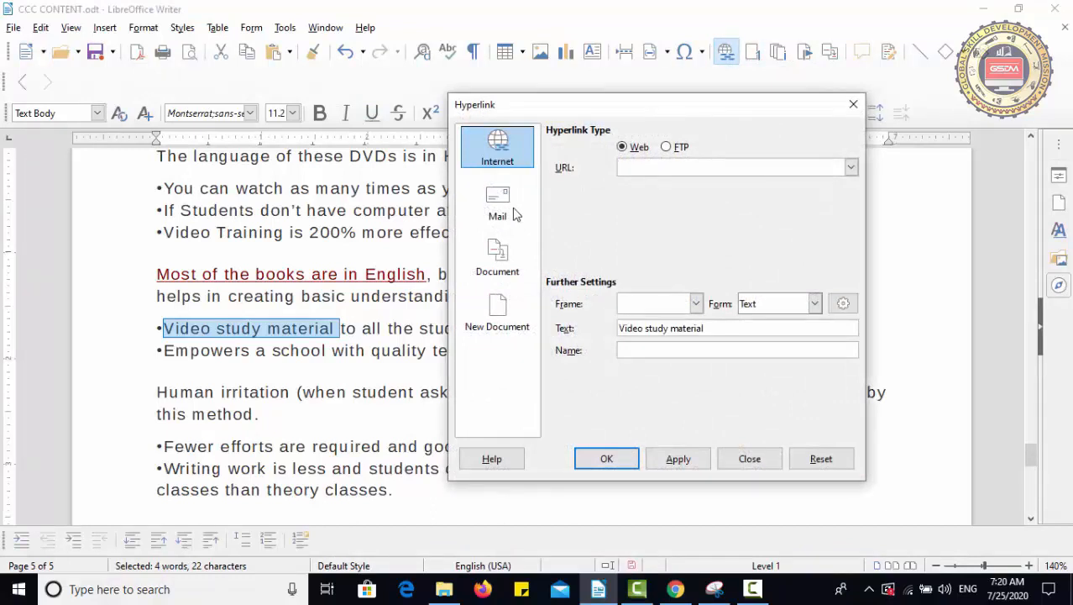
{"action": "left_click", "coordinate": [515, 213]}
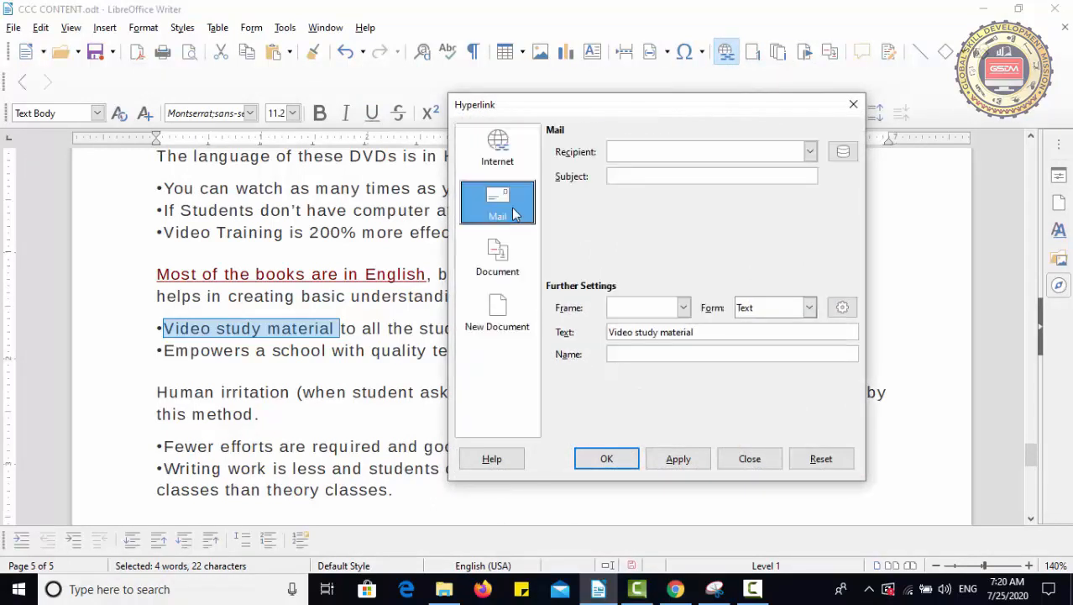
{"action": "left_click", "coordinate": [514, 268]}
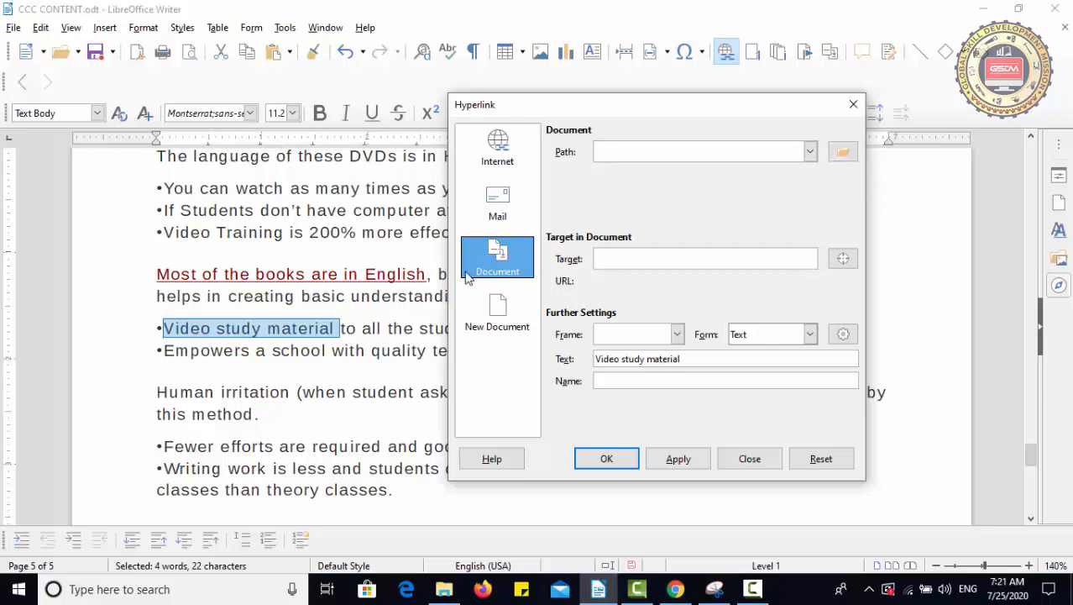
{"action": "left_click", "coordinate": [842, 153]}
{"action": "left_click_drag", "start_coordinate": [895, 248], "coordinate": [900, 342]}
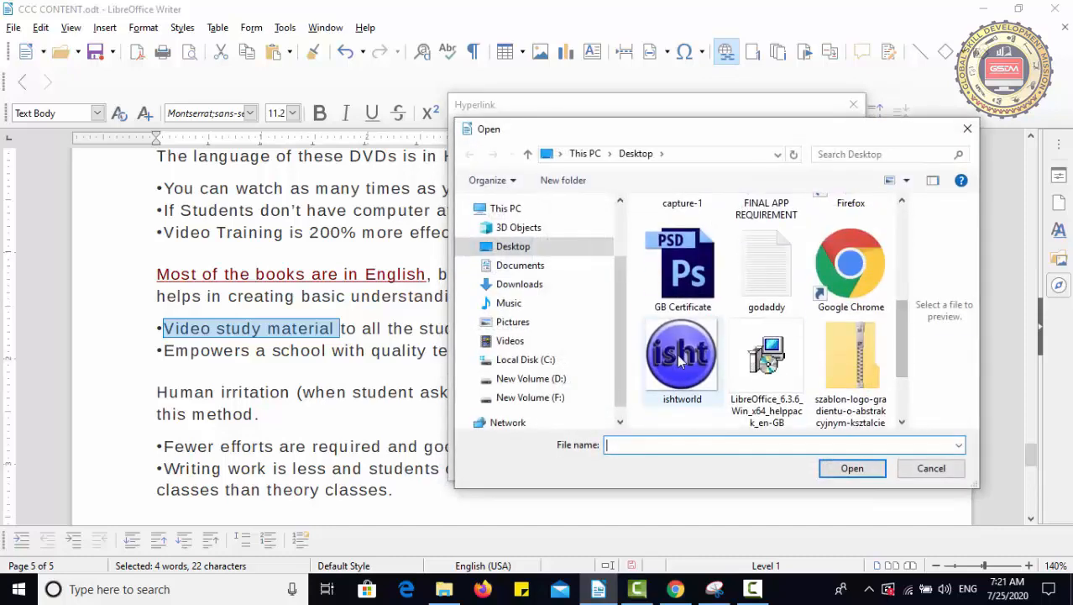
{"action": "left_click", "coordinate": [682, 352]}
{"action": "left_click", "coordinate": [850, 469]}
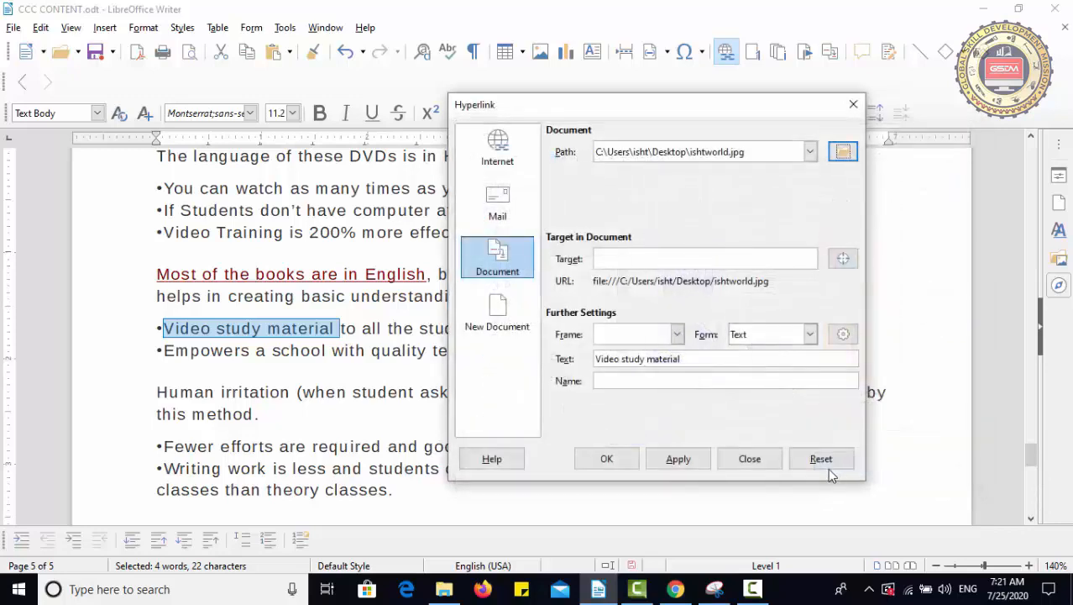
{"action": "left_click", "coordinate": [684, 459]}
{"action": "left_click", "coordinate": [618, 464]}
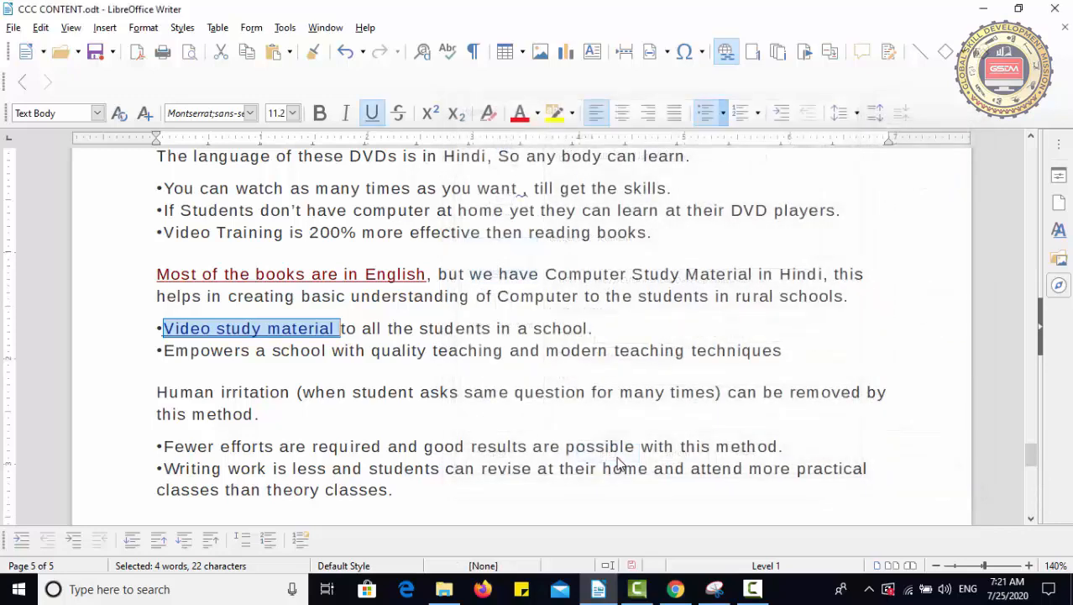
Step: Follow the "Video study material" link to check the linked picture, and close the photo viewer
{"action": "left_click", "coordinate": [393, 412]}
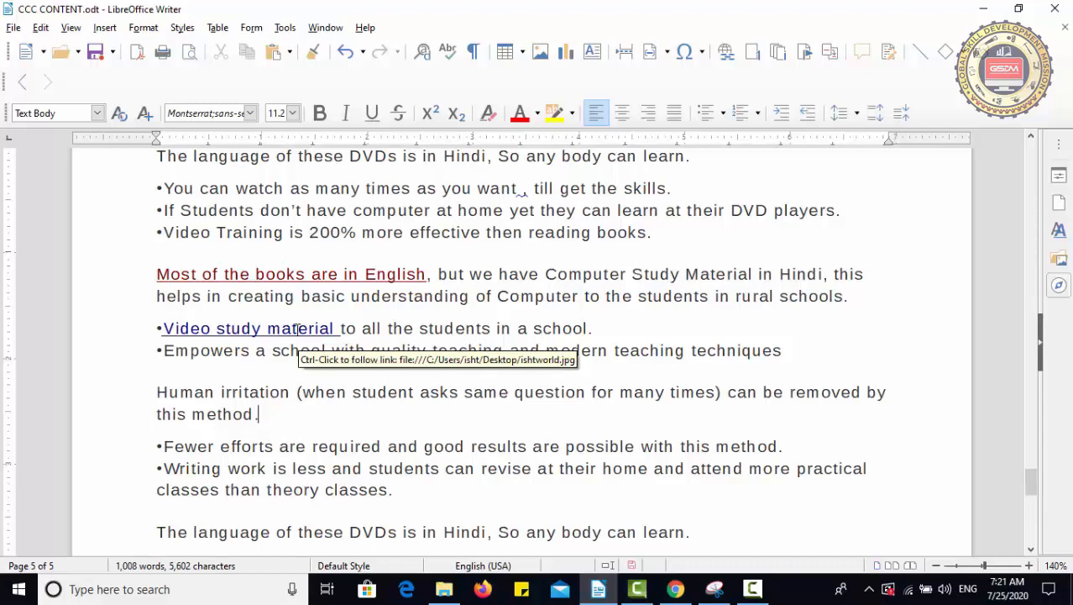
{"action": "left_click", "coordinate": [297, 330], "text": "ctrl"}
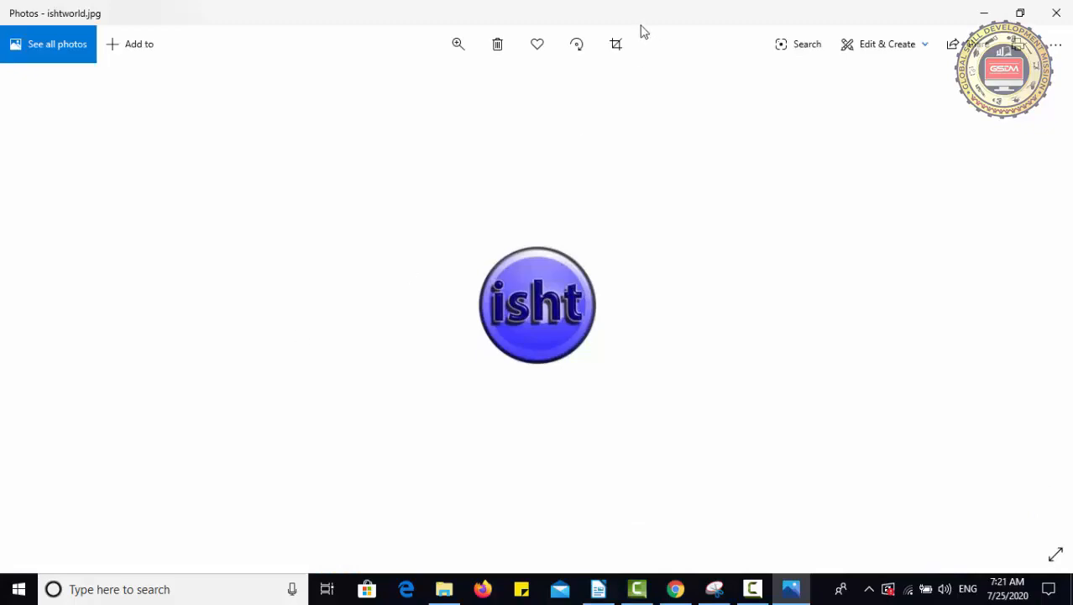
{"action": "left_click", "coordinate": [1056, 12]}
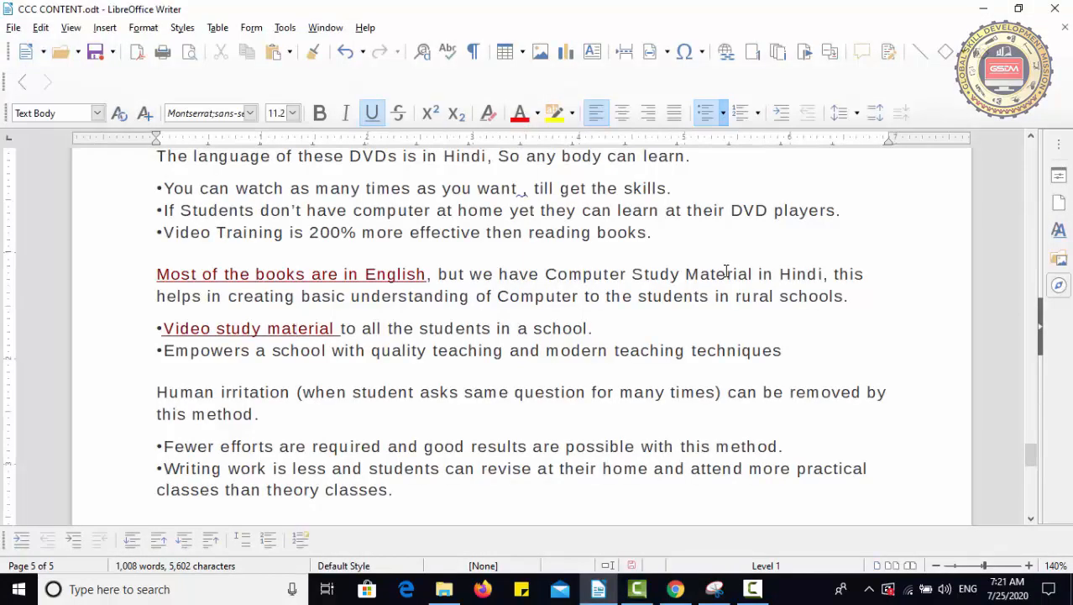
Step: Start a new-document hyperlink on the phrase "Human irritation" with Spreadsheet as the file type
{"action": "left_click", "coordinate": [389, 391]}
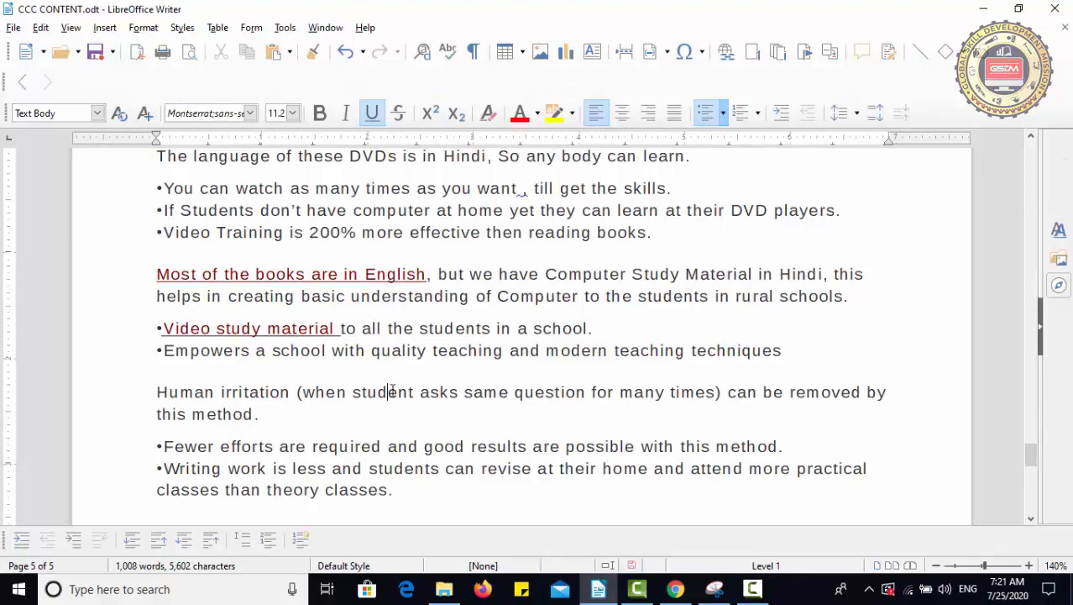
{"action": "left_click_drag", "start_coordinate": [289, 392], "coordinate": [160, 393]}
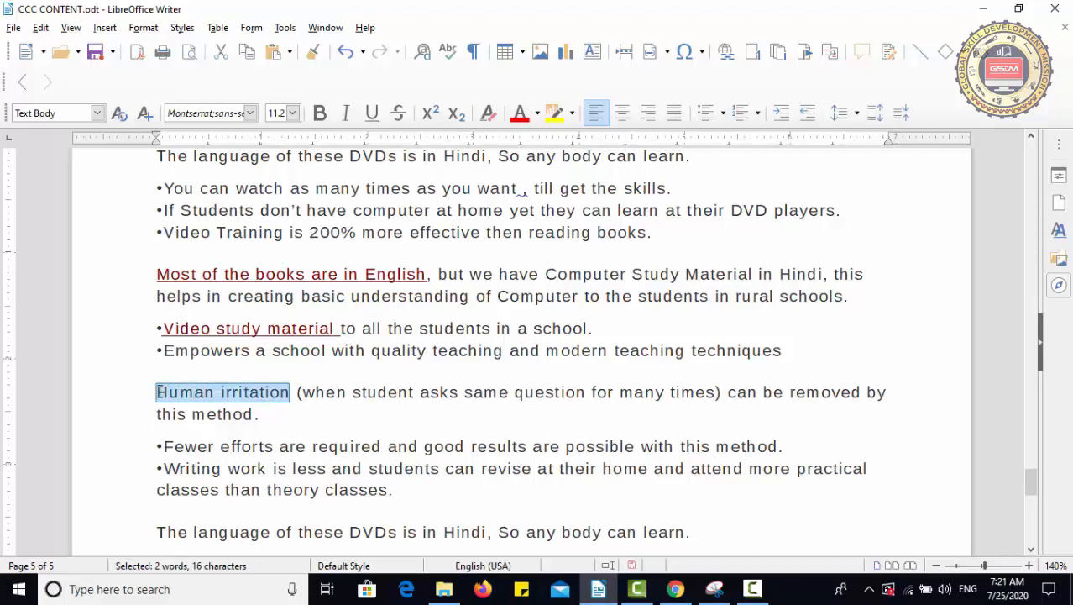
{"action": "left_click", "coordinate": [727, 52]}
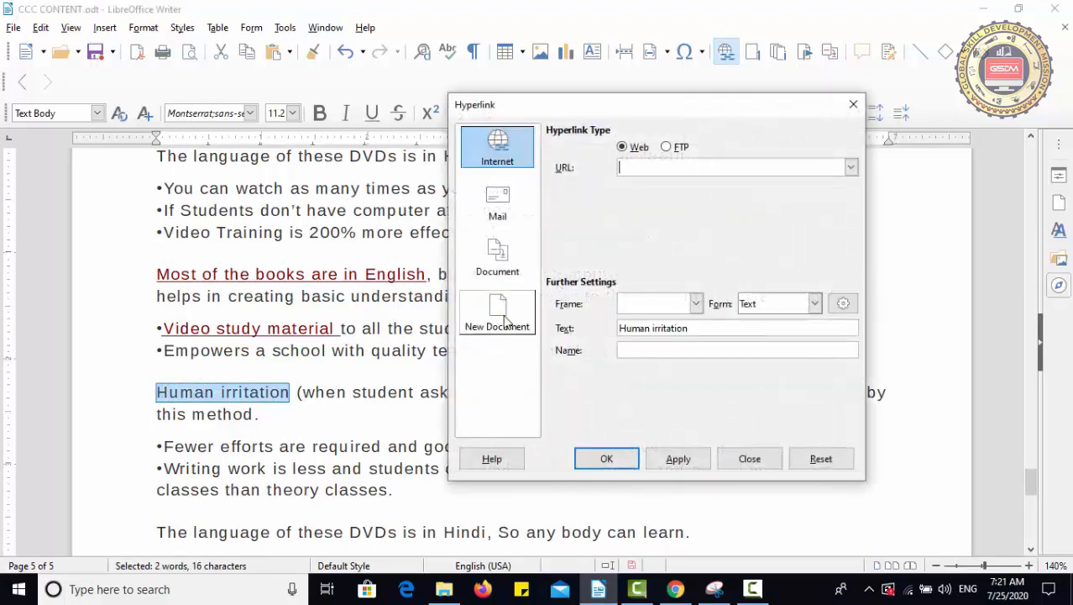
{"action": "left_click", "coordinate": [505, 320]}
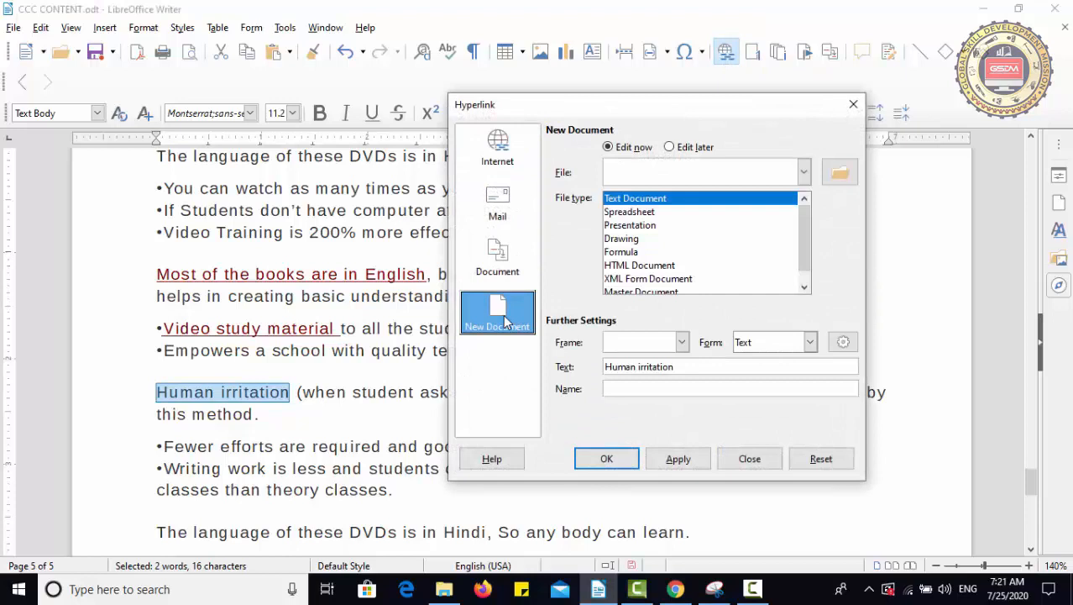
{"action": "left_click", "coordinate": [641, 214]}
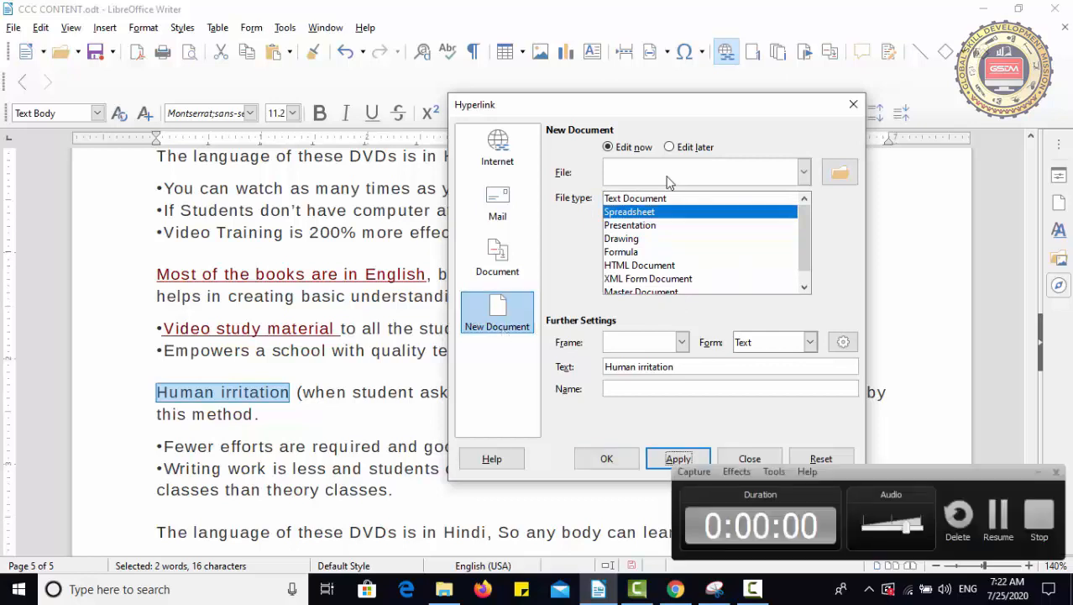
Step: Try to apply the new spreadsheet hyperlink without a file name
{"action": "left_click", "coordinate": [677, 456]}
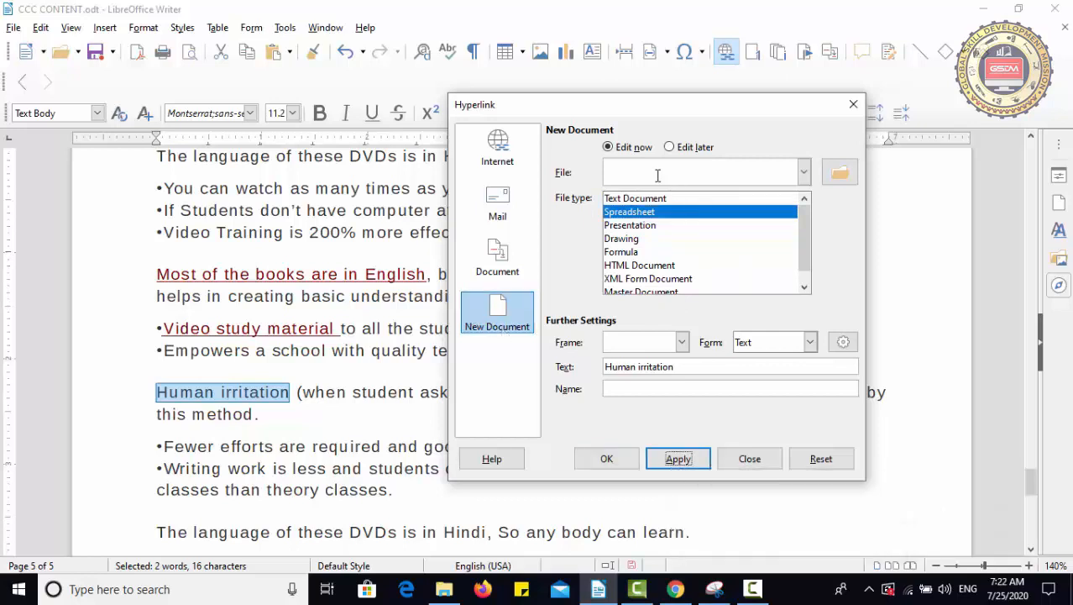
{"action": "left_click", "coordinate": [658, 174]}
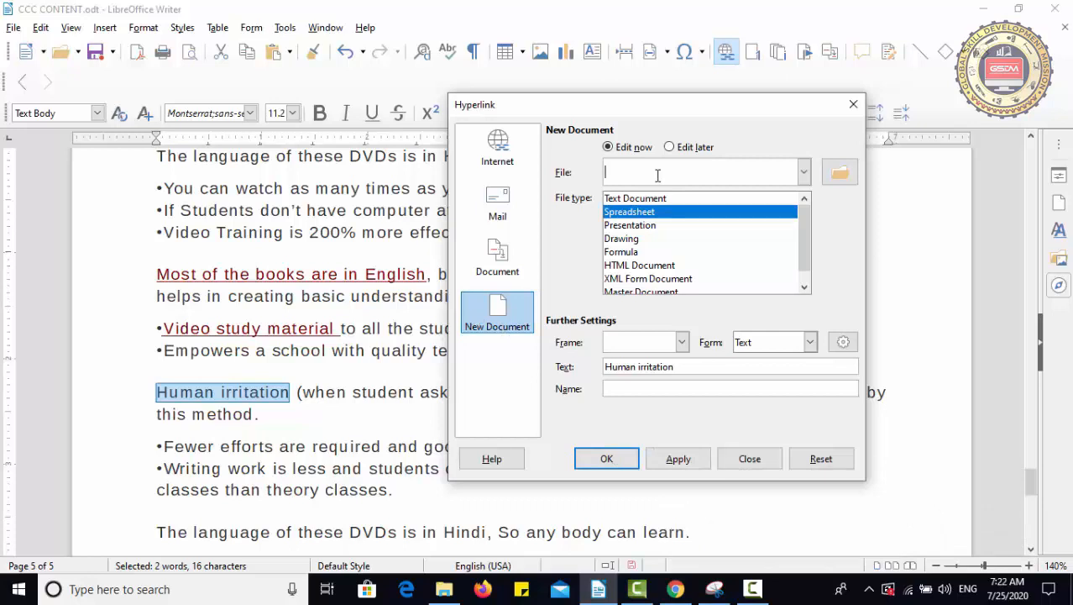
{"action": "left_click", "coordinate": [681, 460]}
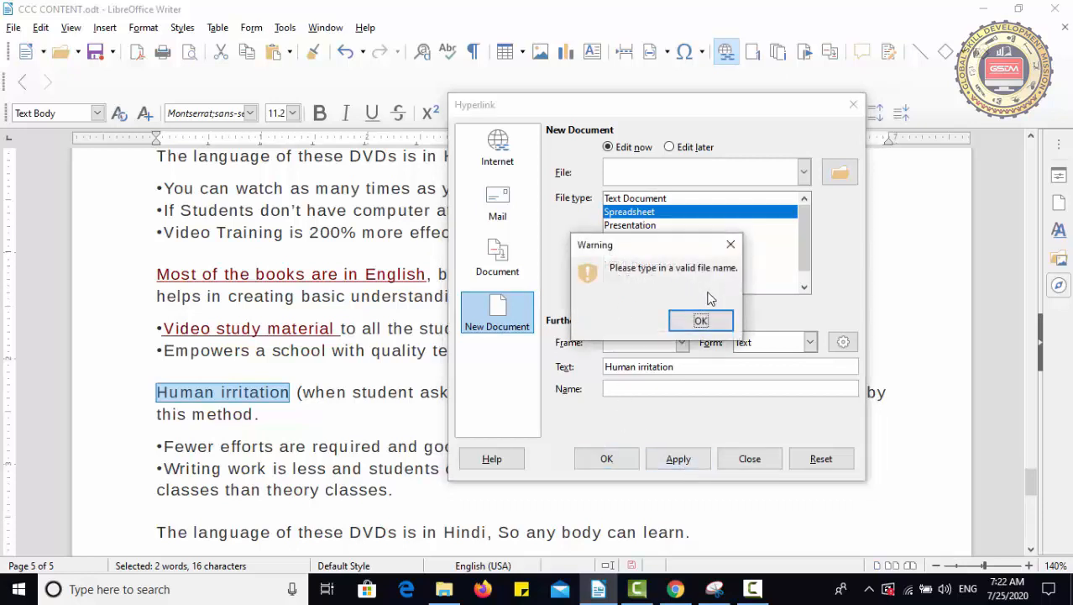
{"action": "left_click", "coordinate": [701, 321]}
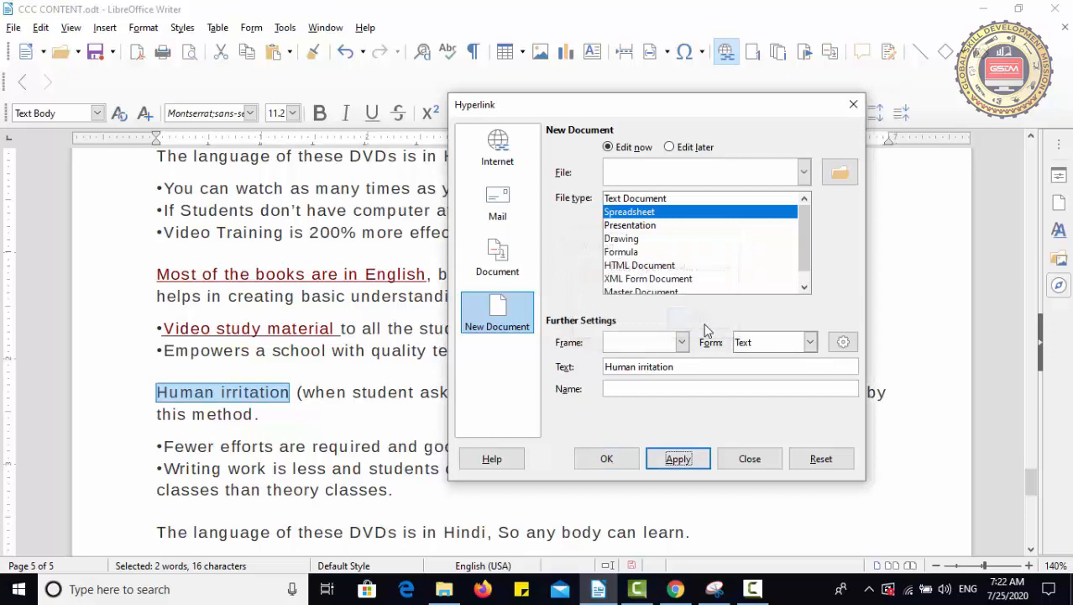
Step: Name the new spreadsheet MYFILE, create it for immediate editing, and finish the hyperlink on "Human irritation"
{"action": "left_click", "coordinate": [649, 174]}
{"action": "type", "text": "MF"}
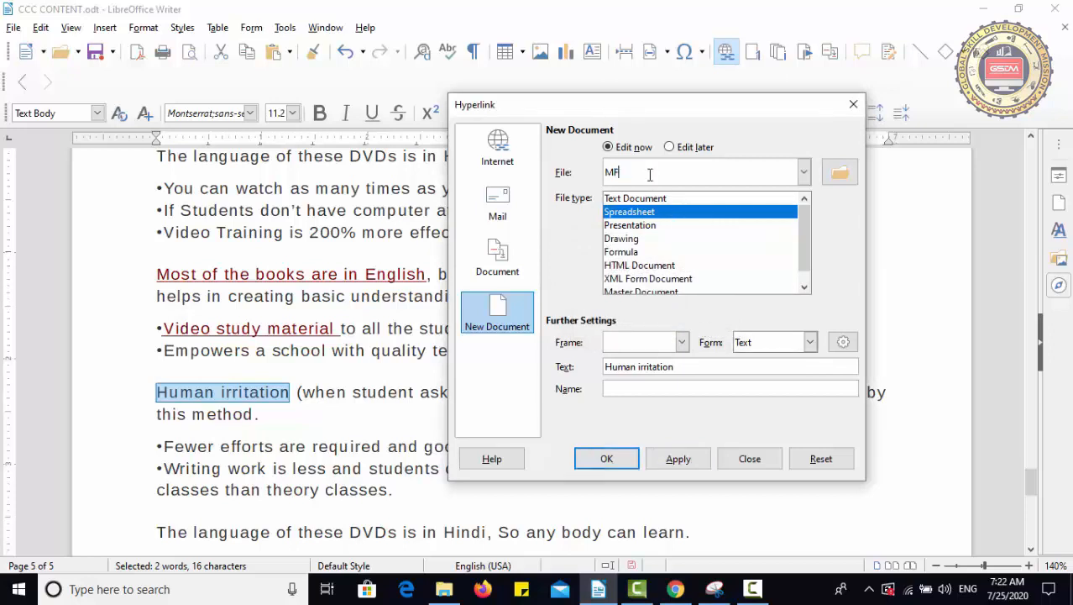
{"action": "type", "text": "YFILE.odt"}
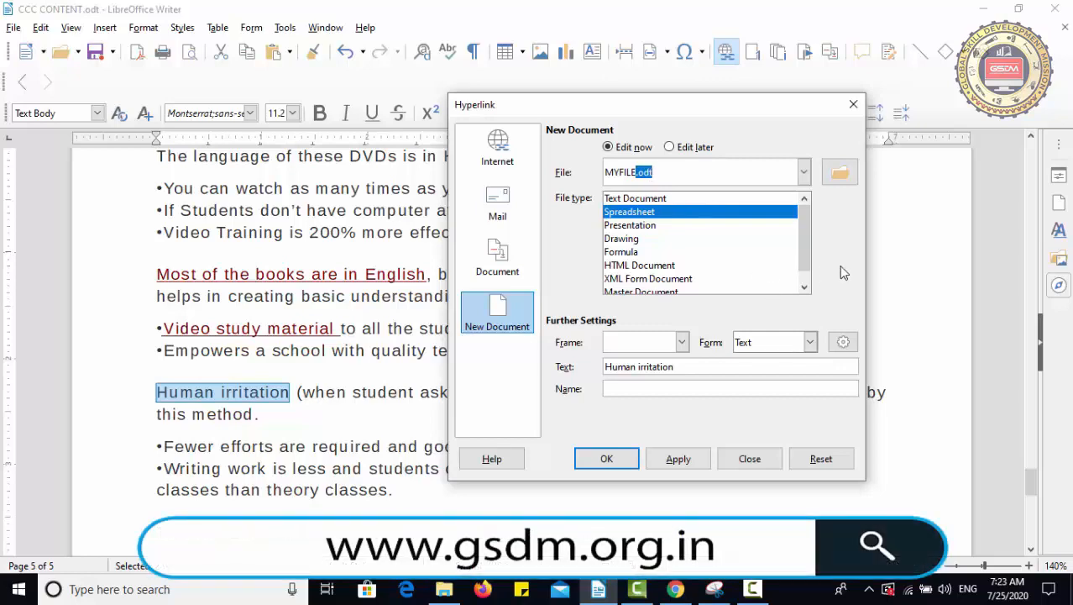
{"action": "left_click", "coordinate": [675, 458]}
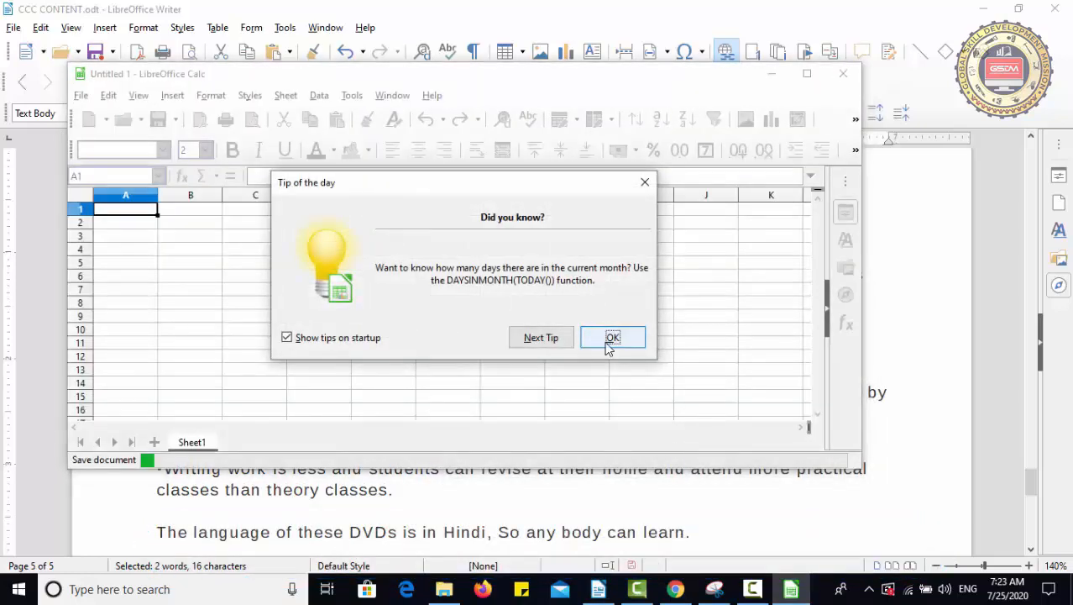
{"action": "left_click", "coordinate": [609, 342]}
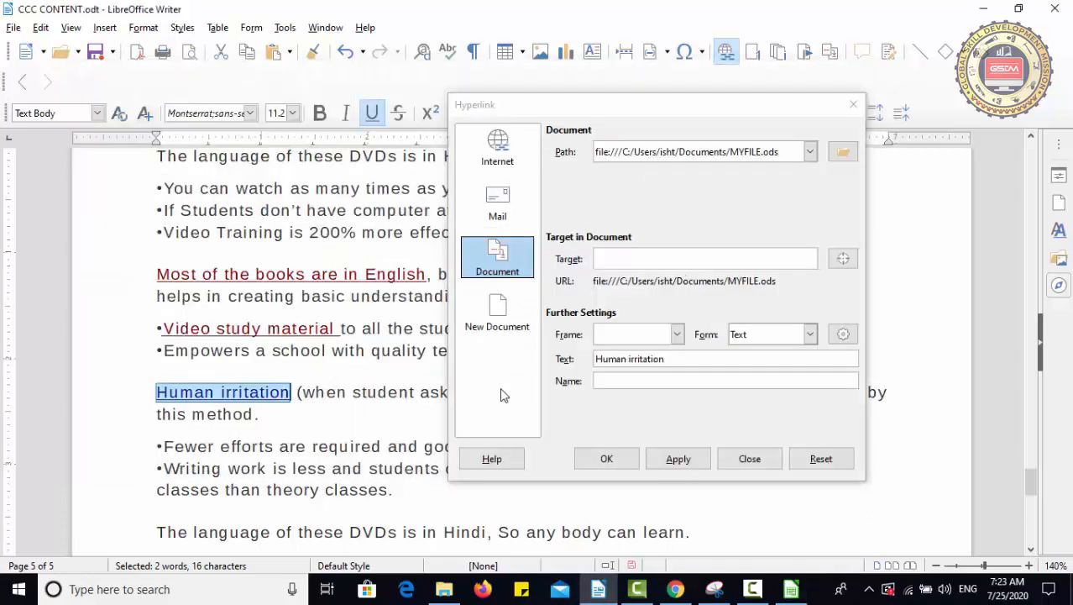
{"action": "left_click", "coordinate": [608, 458]}
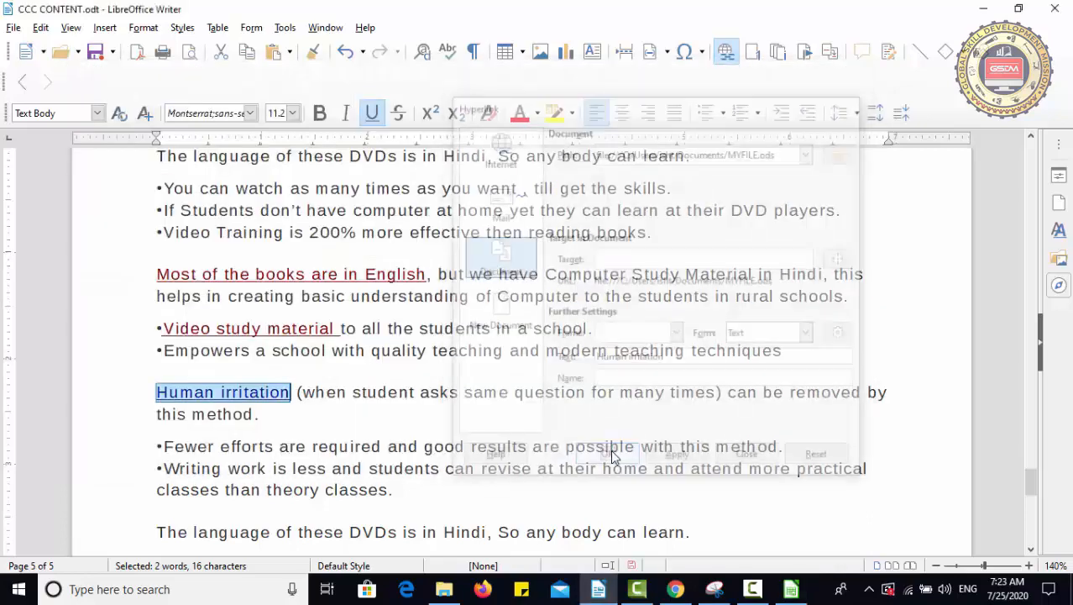
Step: Follow the "Human irritation" link to check the MYFILE spreadsheet, and close it
{"action": "left_click", "coordinate": [610, 447]}
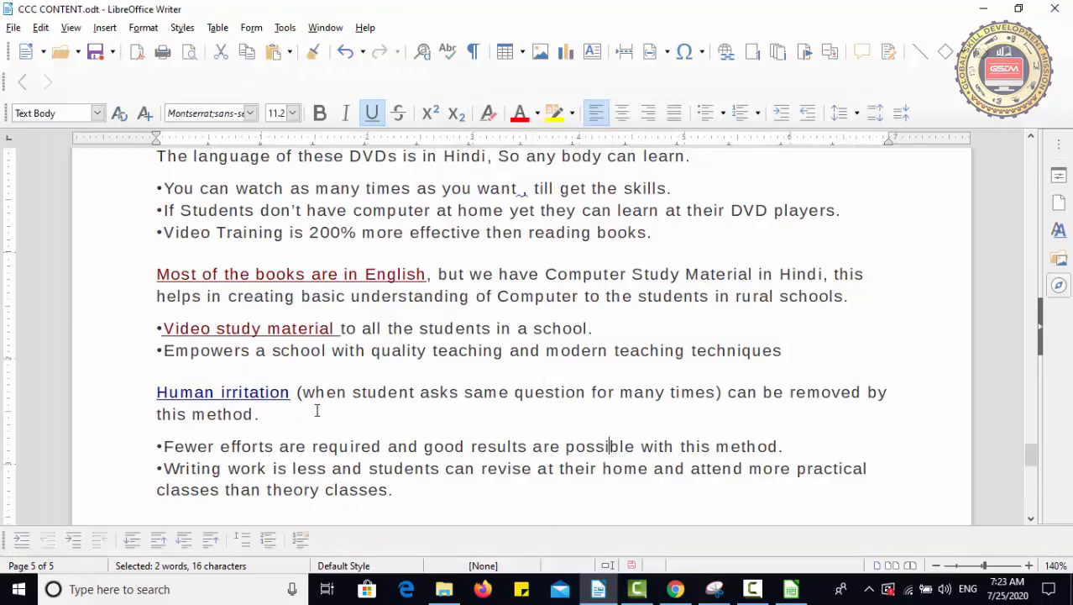
{"action": "left_click", "coordinate": [282, 396], "text": "ctrl"}
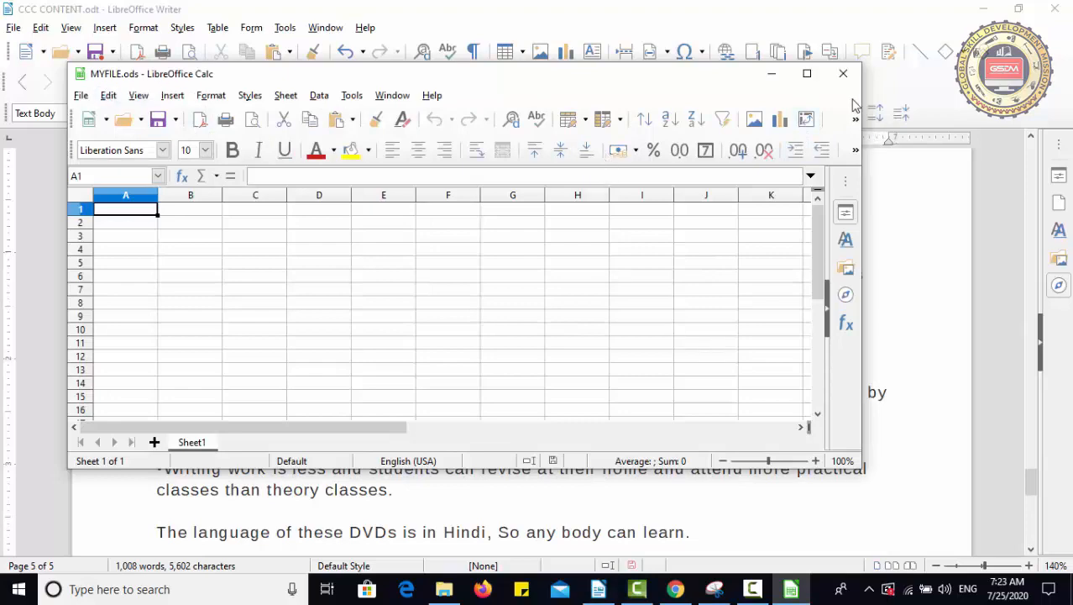
{"action": "left_click", "coordinate": [844, 74]}
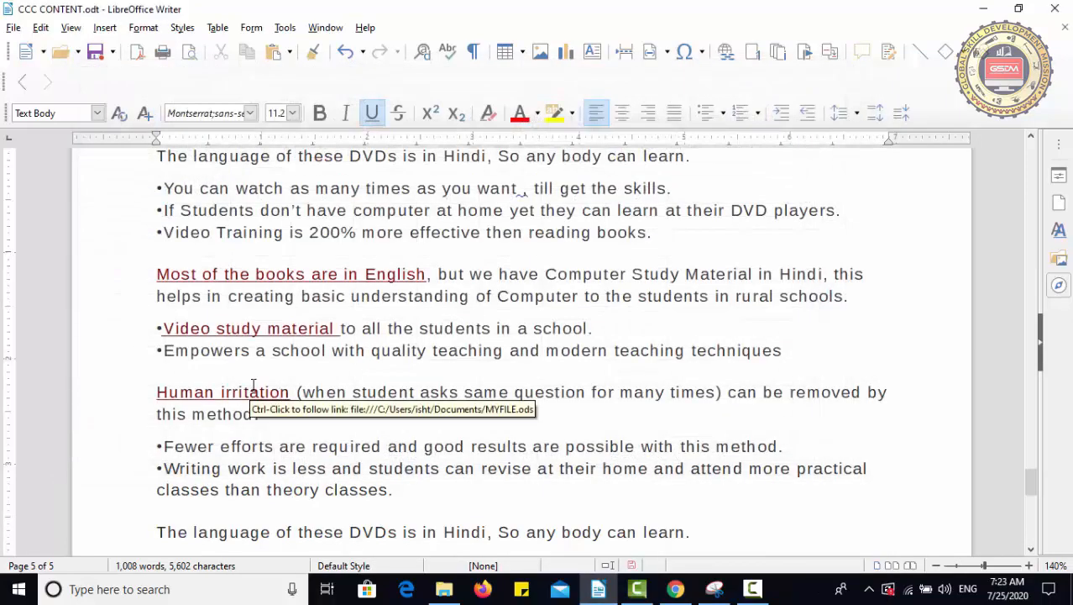